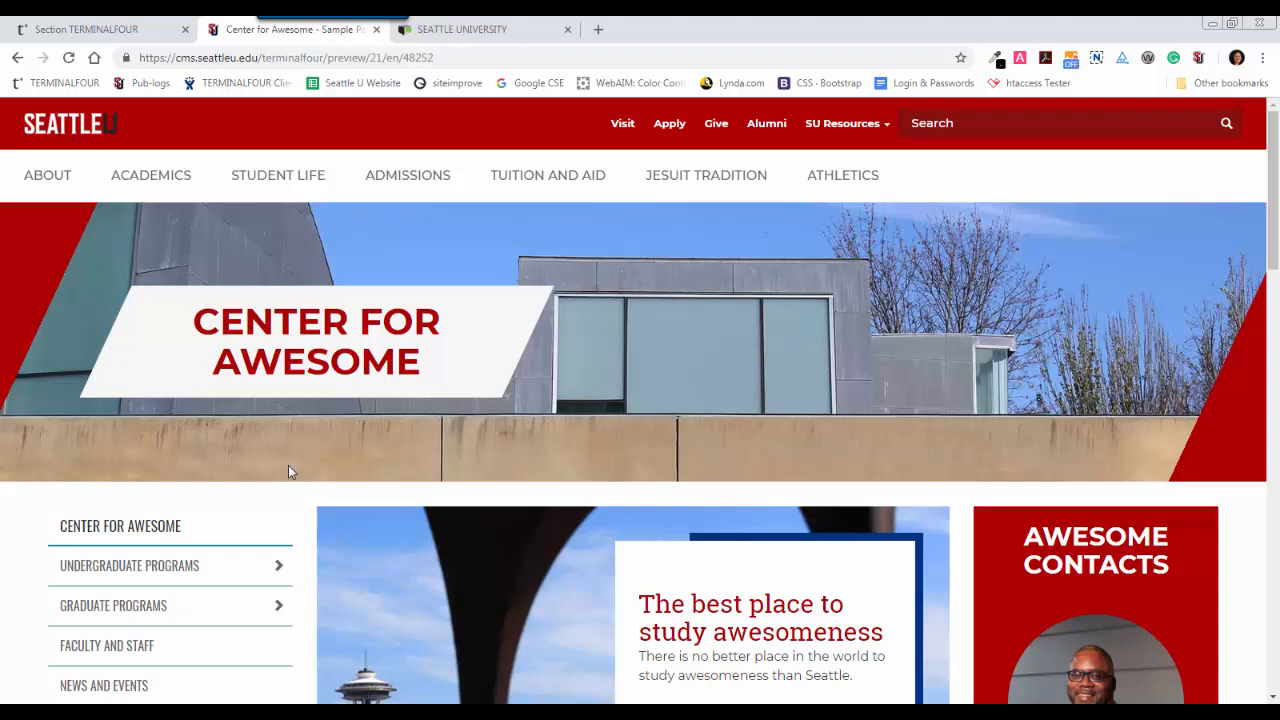
# Open the Undergraduate Programs page of the Center for Awesome preview site to view its current section banner.
pyautogui.click(155, 570)
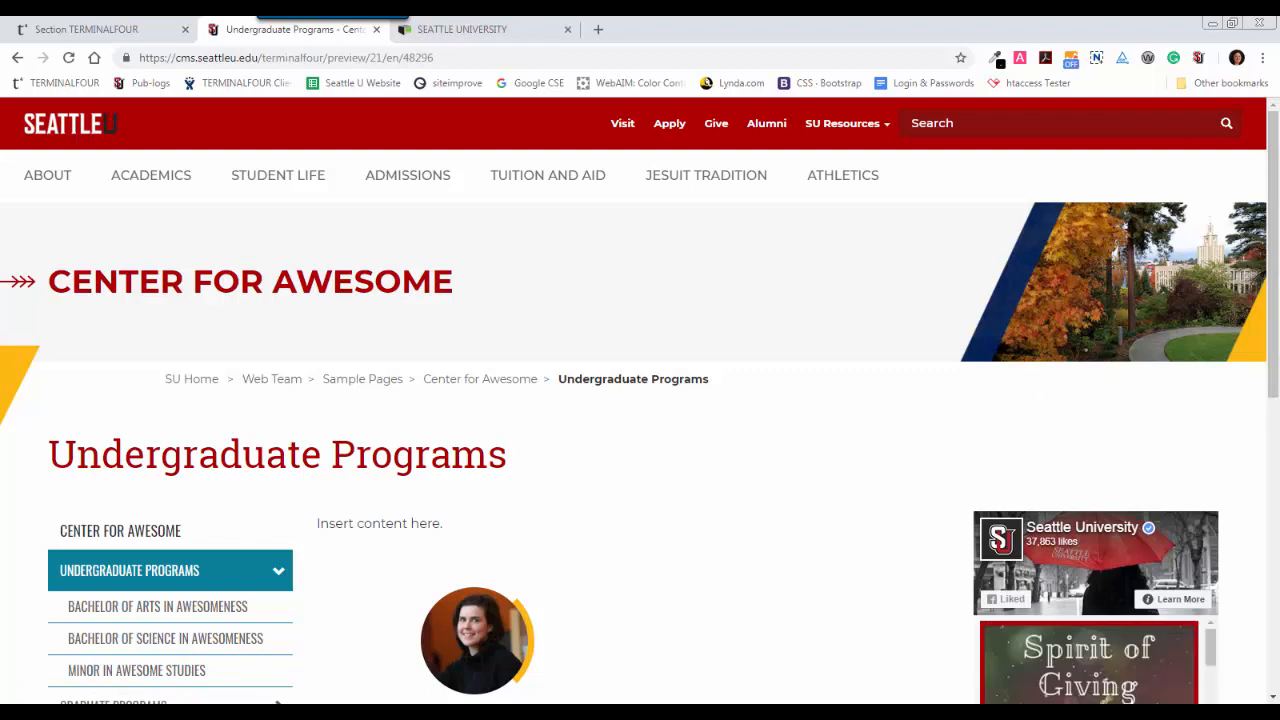
# Switch to Photoshop and open Section Banner Template from the desktop, leaving its missing font unresolved.
pyautogui.hotkey('alt', 'Tab')
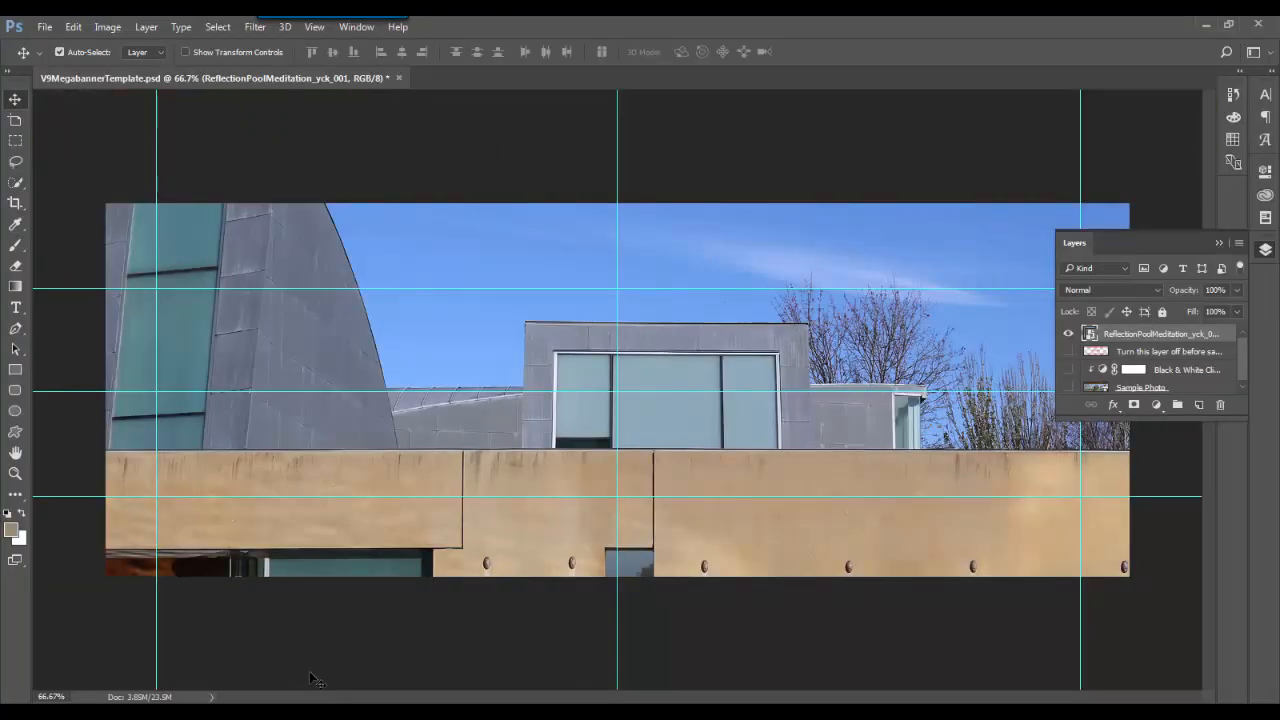
pyautogui.click(40, 32)
pyautogui.click(62, 59)
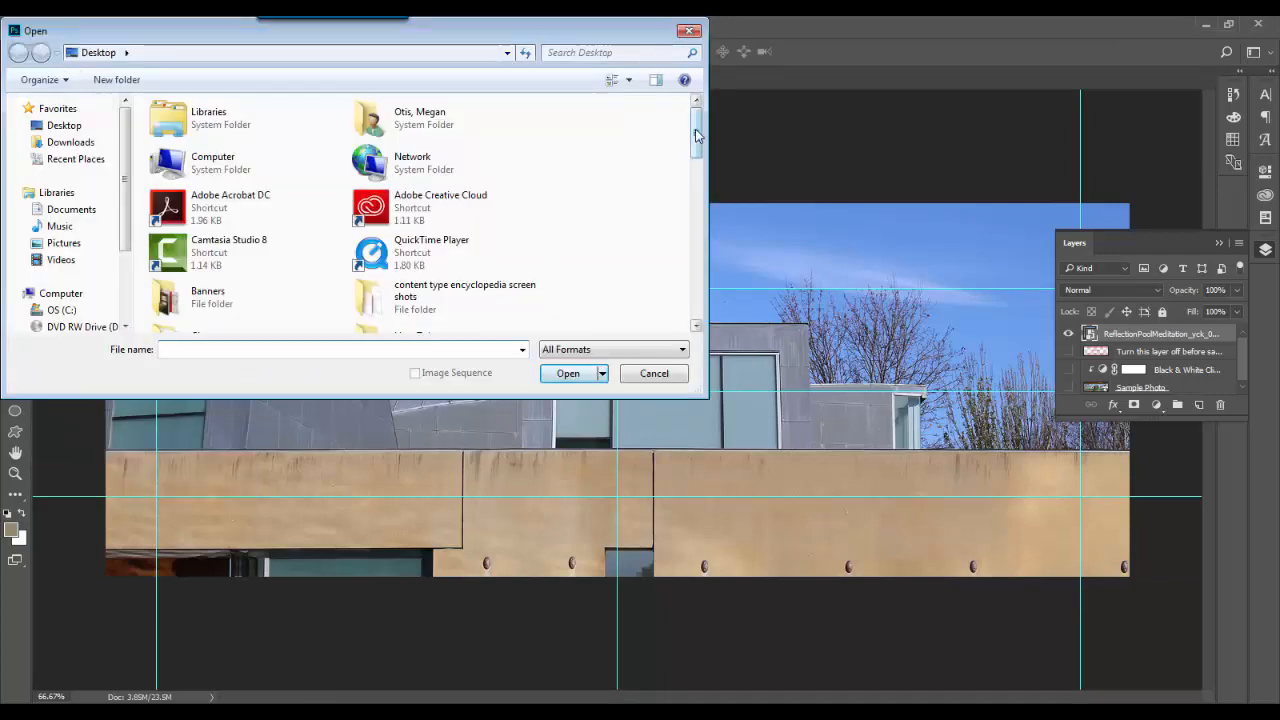
pyautogui.moveTo(698, 138); pyautogui.dragTo(735, 255)
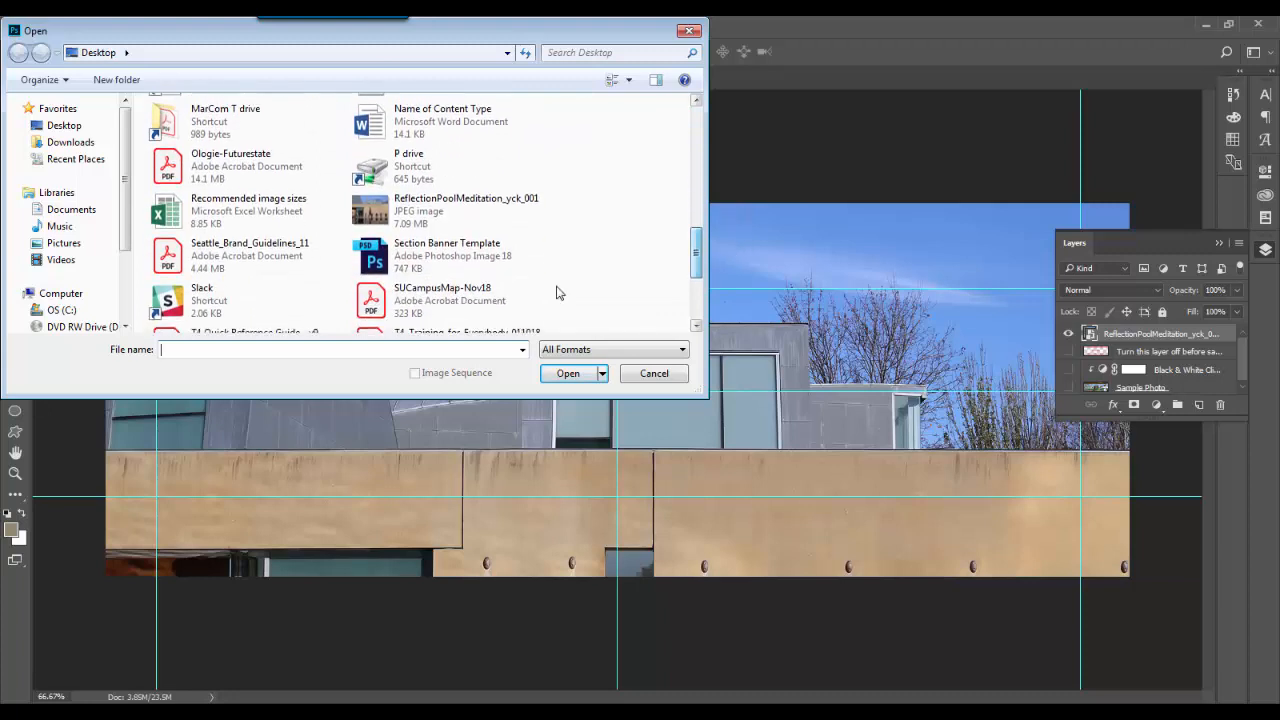
pyautogui.click(446, 250)
pyautogui.click(575, 381)
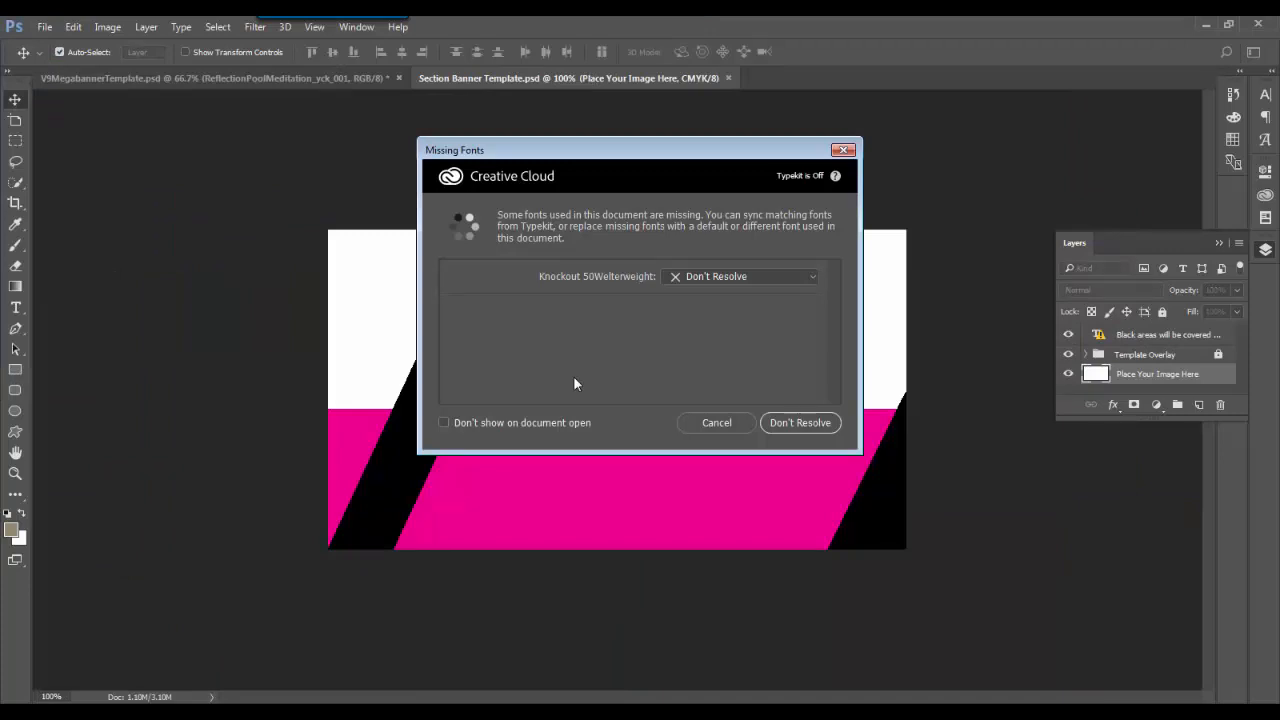
pyautogui.click(805, 423)
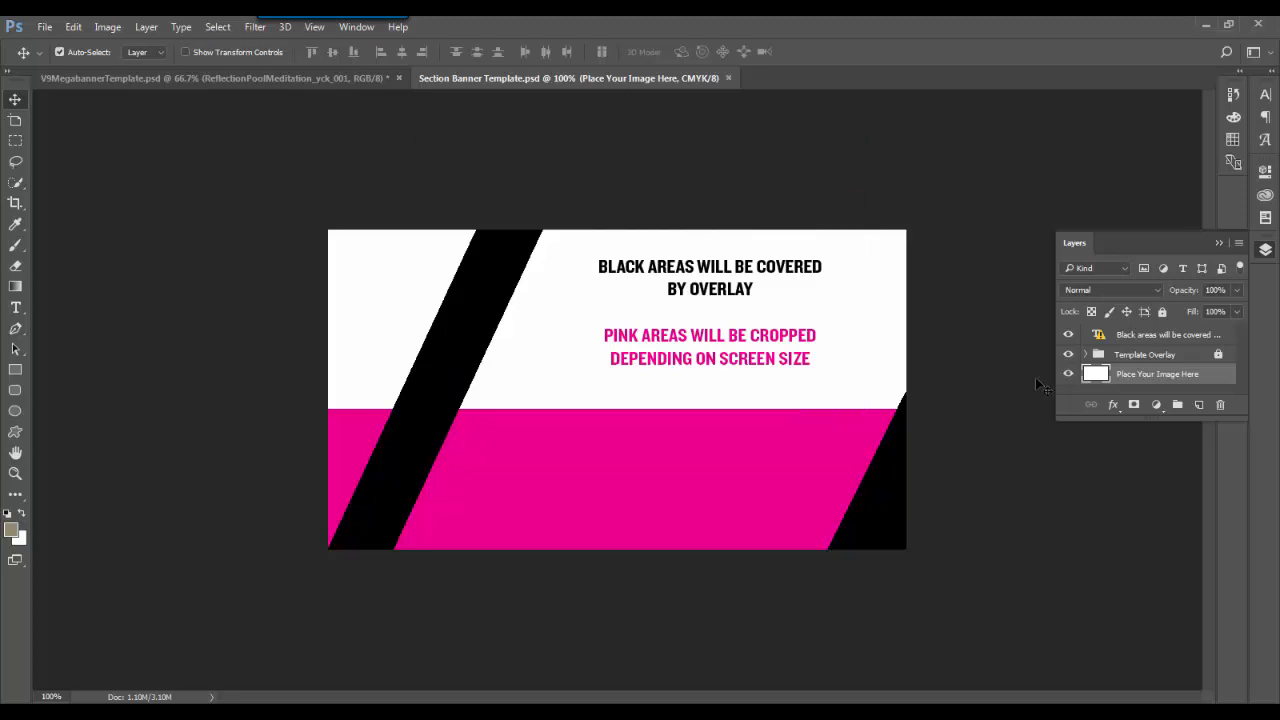
# Shrink the Photoshop window to expose the desktop and place the ReflectionPoolMeditation_yck_001 photo into the banner template.
pyautogui.click(1228, 24)
pyautogui.click(1215, 23)
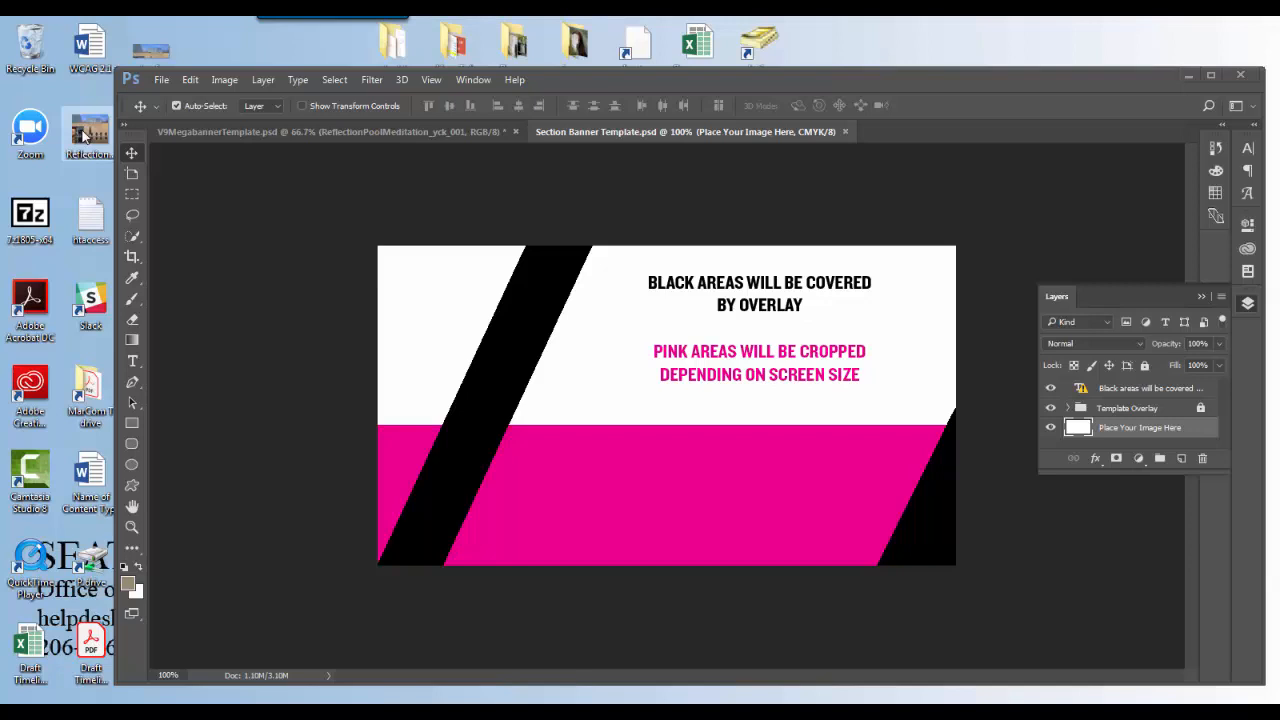
pyautogui.moveTo(85, 135); pyautogui.dragTo(715, 537)
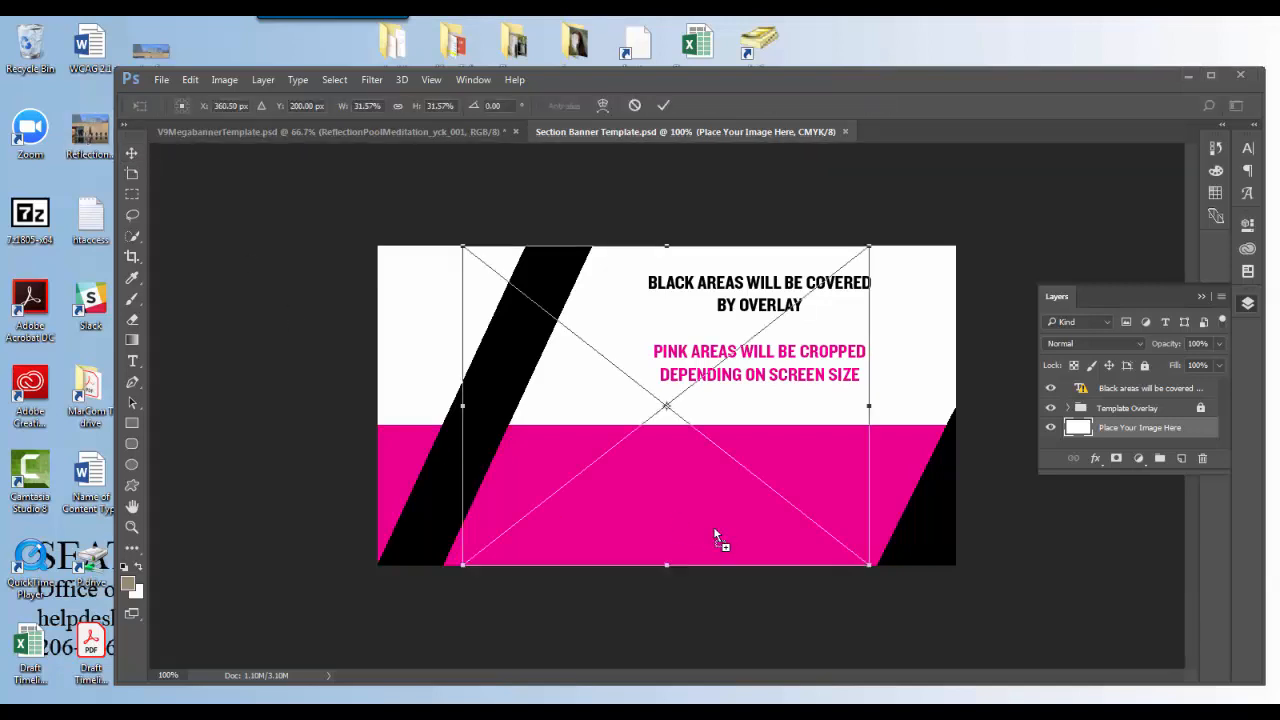
# Align the placed photo with the canvas's left edge, enlarge it to about 47%, and nudge it down to the canvas's top edge.
pyautogui.moveTo(678, 466); pyautogui.dragTo(587, 601)
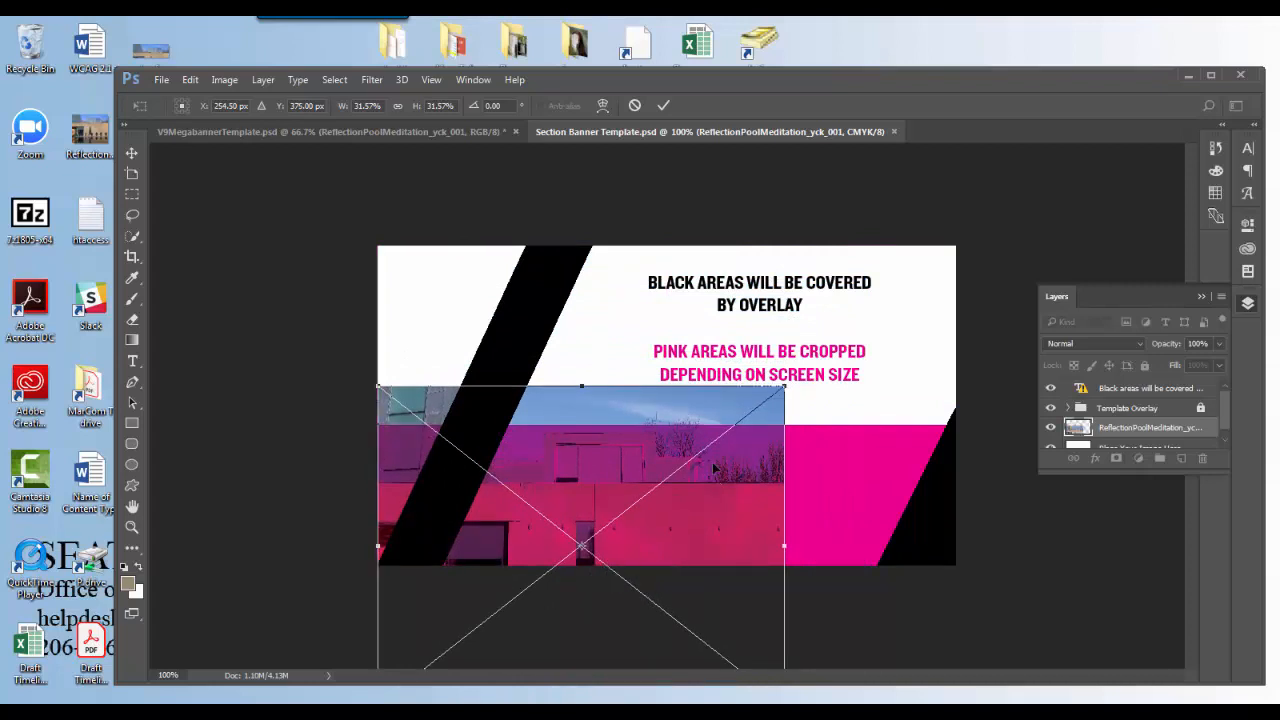
pyautogui.moveTo(781, 387); pyautogui.dragTo(973, 204)
pyautogui.press('Down')
pyautogui.press('Down')
pyautogui.press('Down')
pyautogui.press('Down')
pyautogui.press('Down')
pyautogui.press('Down')
pyautogui.press('Down')
pyautogui.press('Down')
pyautogui.press('Down')
pyautogui.press('Down')
pyautogui.press('Down')
pyautogui.press('Down')
pyautogui.press('Down')
pyautogui.press('Down')
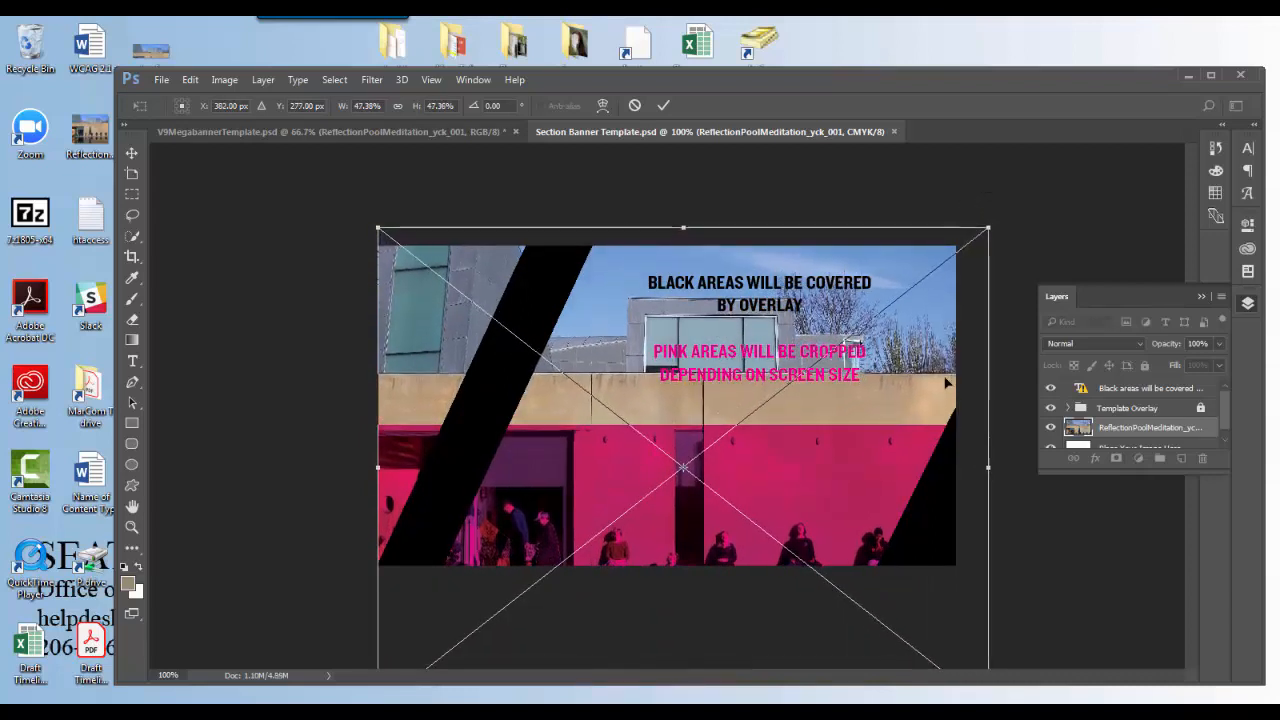
pyautogui.press('Down')
pyautogui.press('Down')
pyautogui.press('Down')
pyautogui.press('Down')
pyautogui.press('Down')
pyautogui.press('Down')
pyautogui.press('Down')
pyautogui.press('Down')
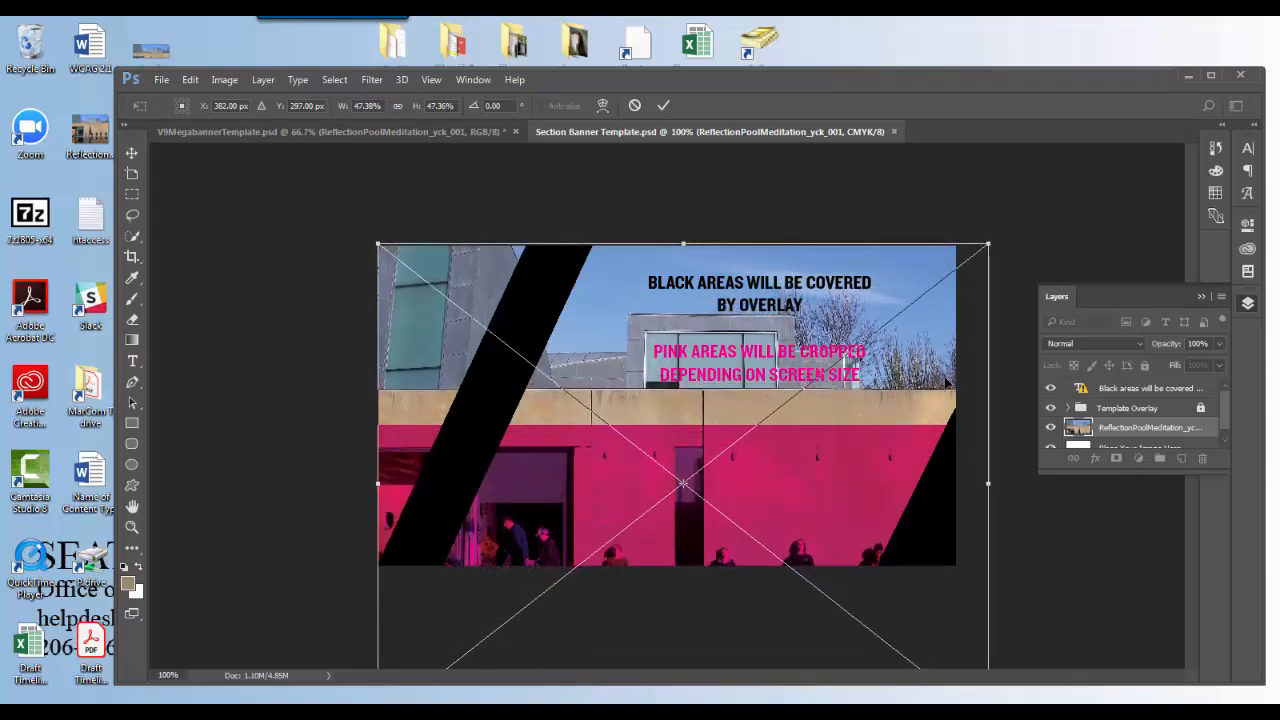
pyautogui.press('Down')
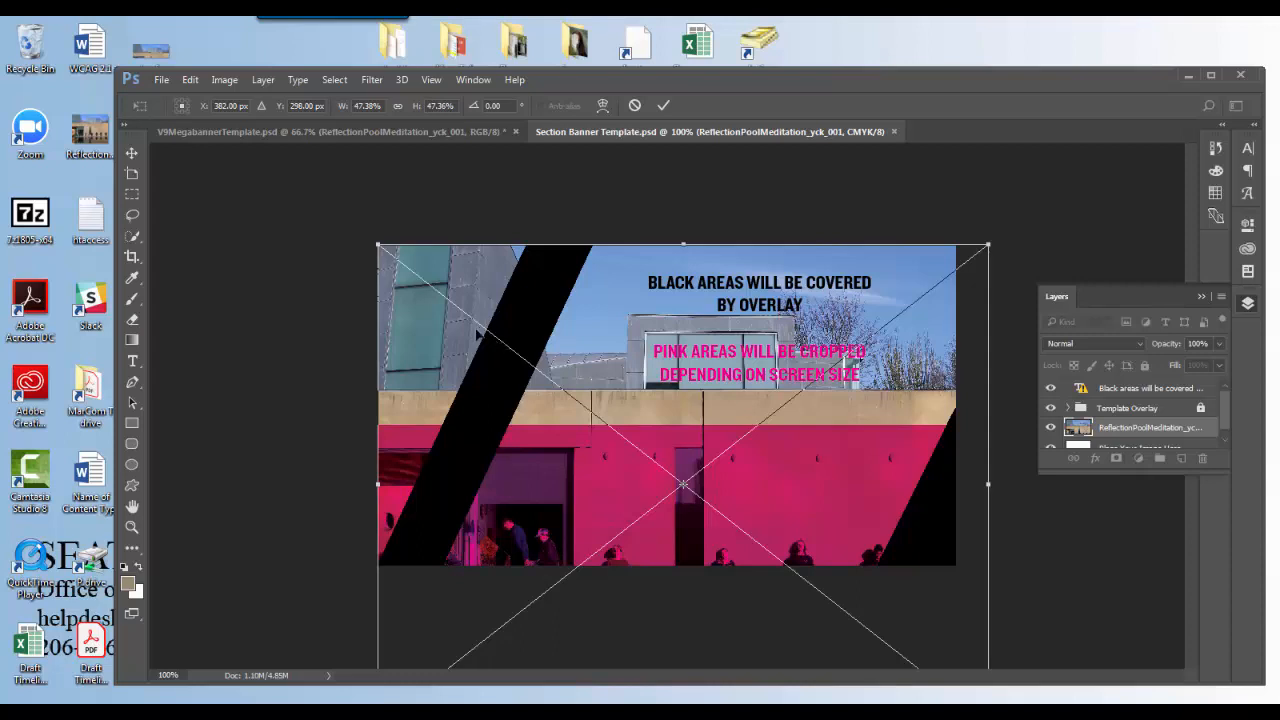
# Rescale the photo to about 51% and reposition it so the building's upper part sits above the pink crop area.
pyautogui.moveTo(377, 243); pyautogui.dragTo(301, 183)
pyautogui.moveTo(861, 363); pyautogui.dragTo(862, 421)
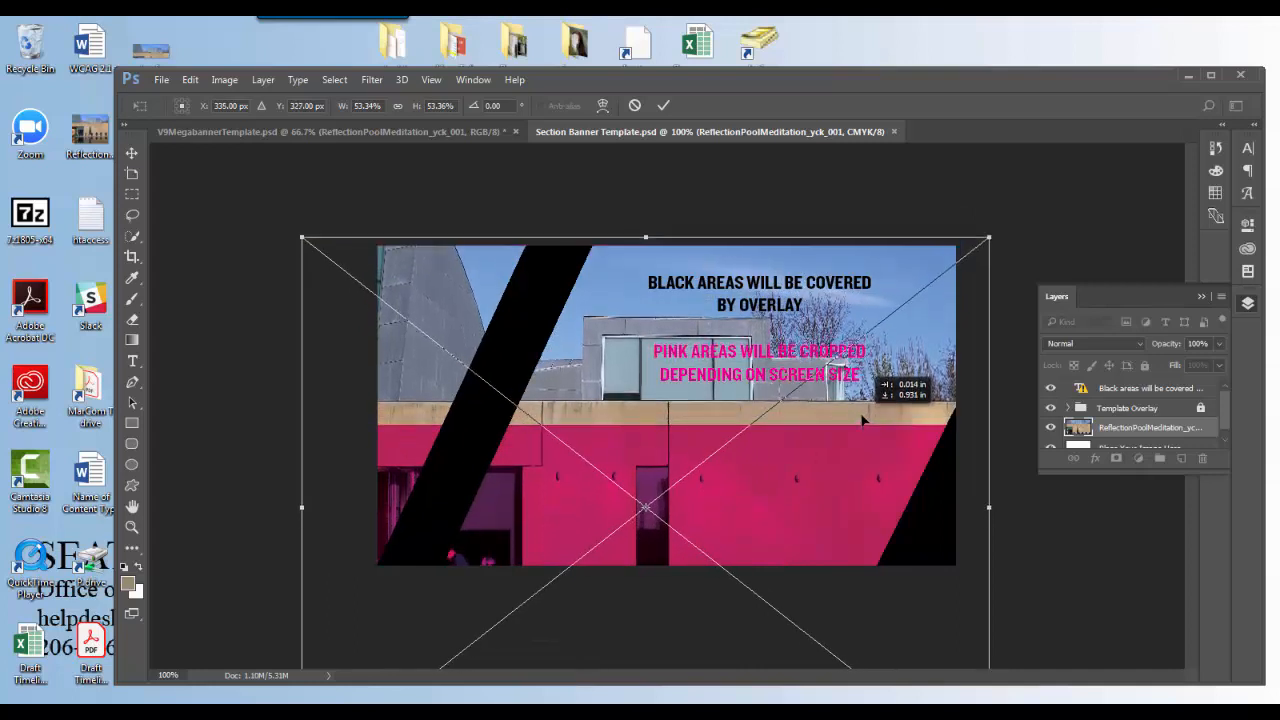
pyautogui.moveTo(862, 421); pyautogui.dragTo(862, 421)
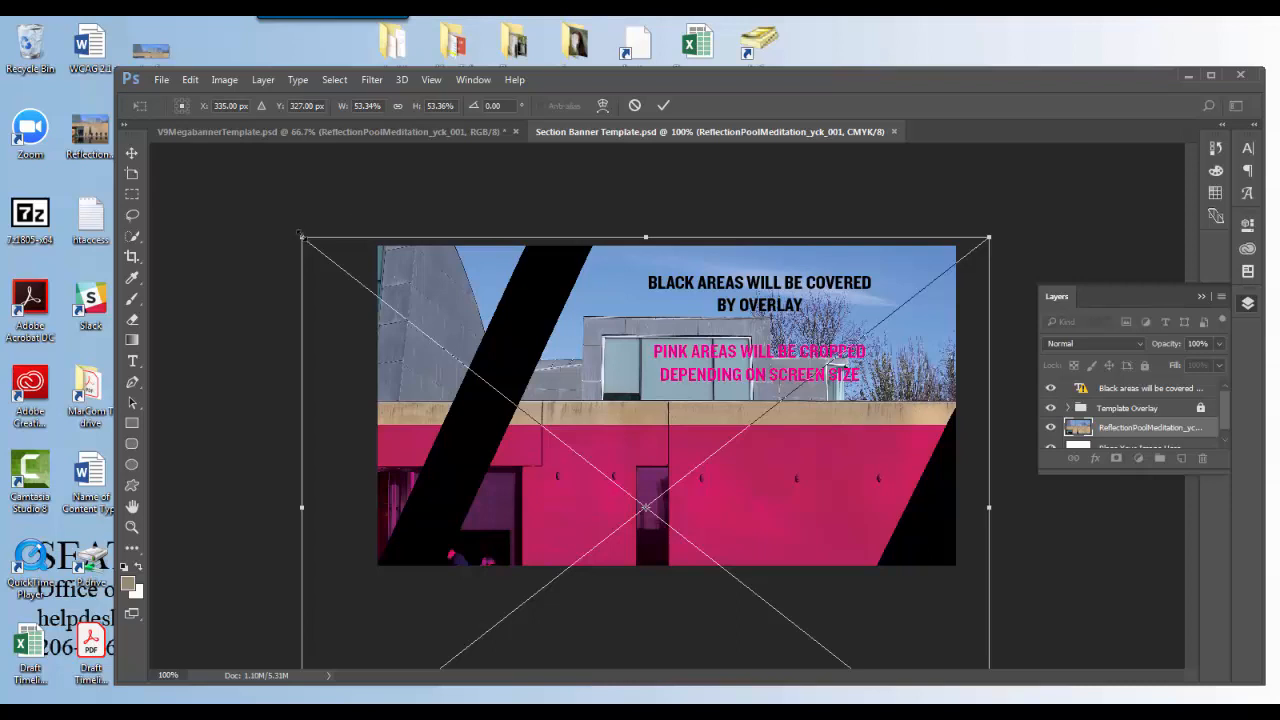
pyautogui.moveTo(300, 235); pyautogui.dragTo(316, 244)
pyautogui.moveTo(722, 461); pyautogui.dragTo(720, 444)
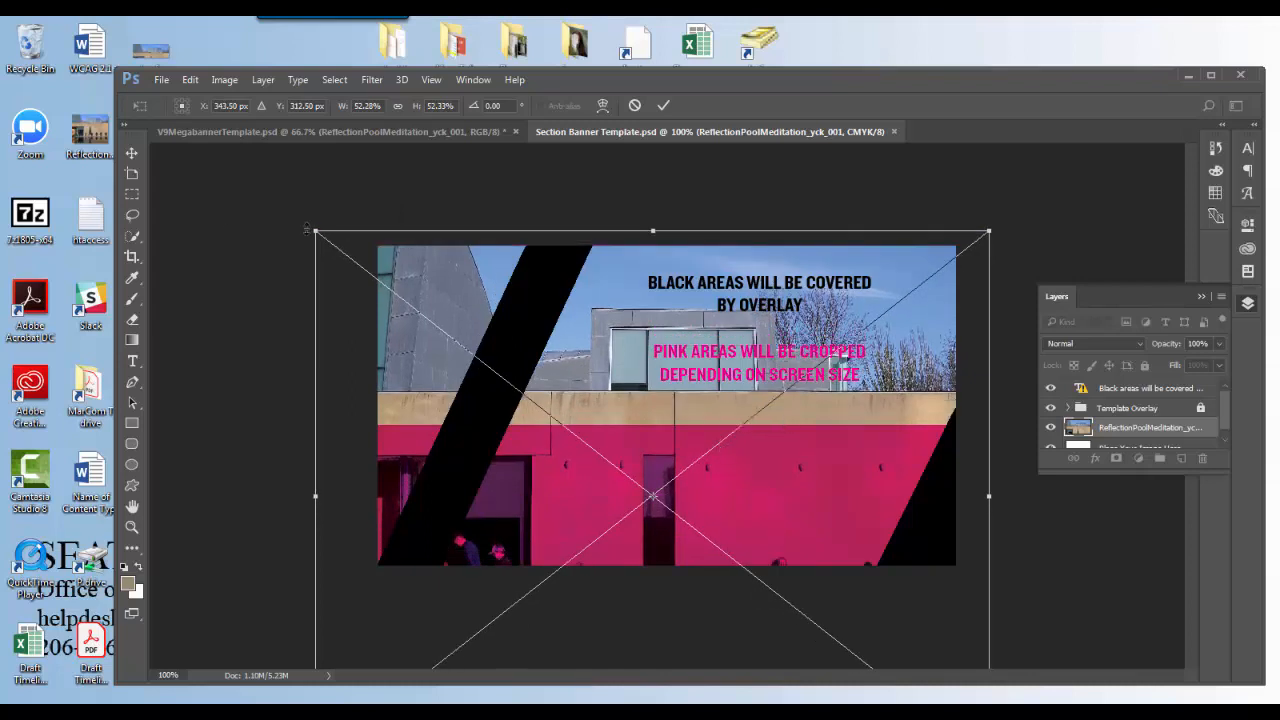
pyautogui.moveTo(316, 231)
pyautogui.mouseDown()
pyautogui.moveTo(252, 188)
pyautogui.moveTo(329, 241)
pyautogui.mouseUp()
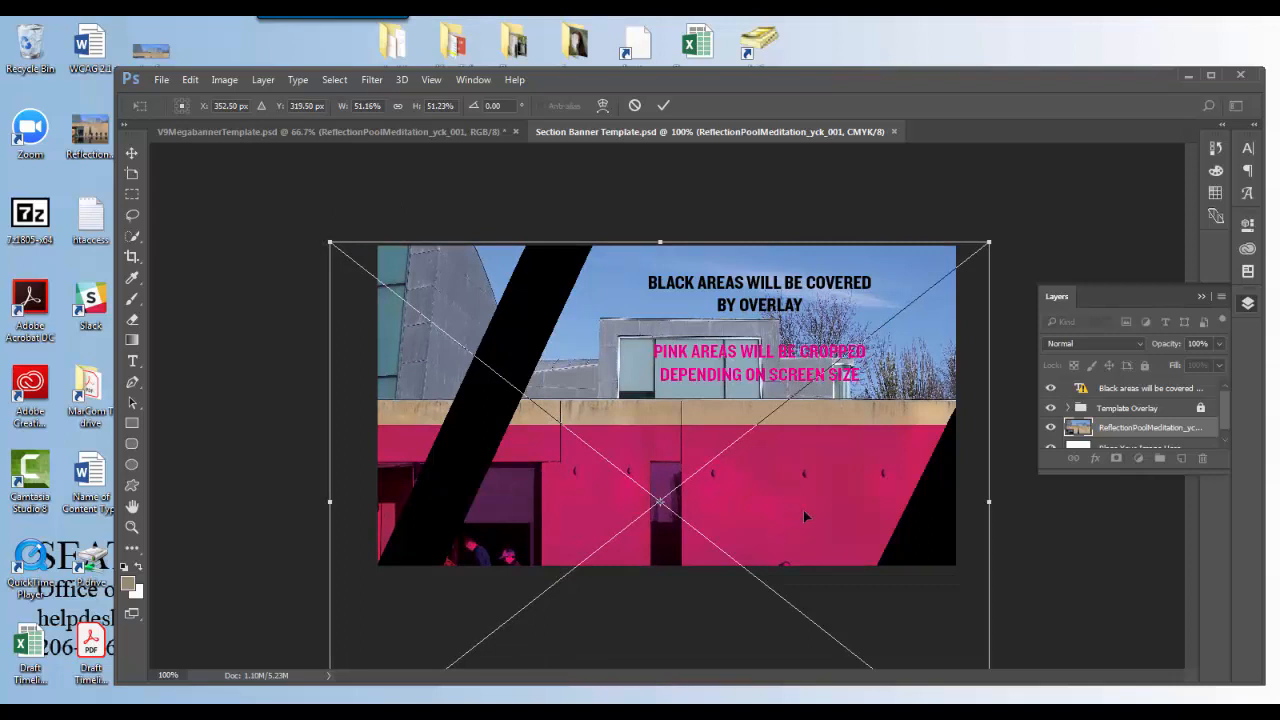
# Enlarge the photo to about 59%, shift it so the tan wall begins just above the pink area, and commit the placement.
pyautogui.moveTo(794, 542); pyautogui.dragTo(841, 566)
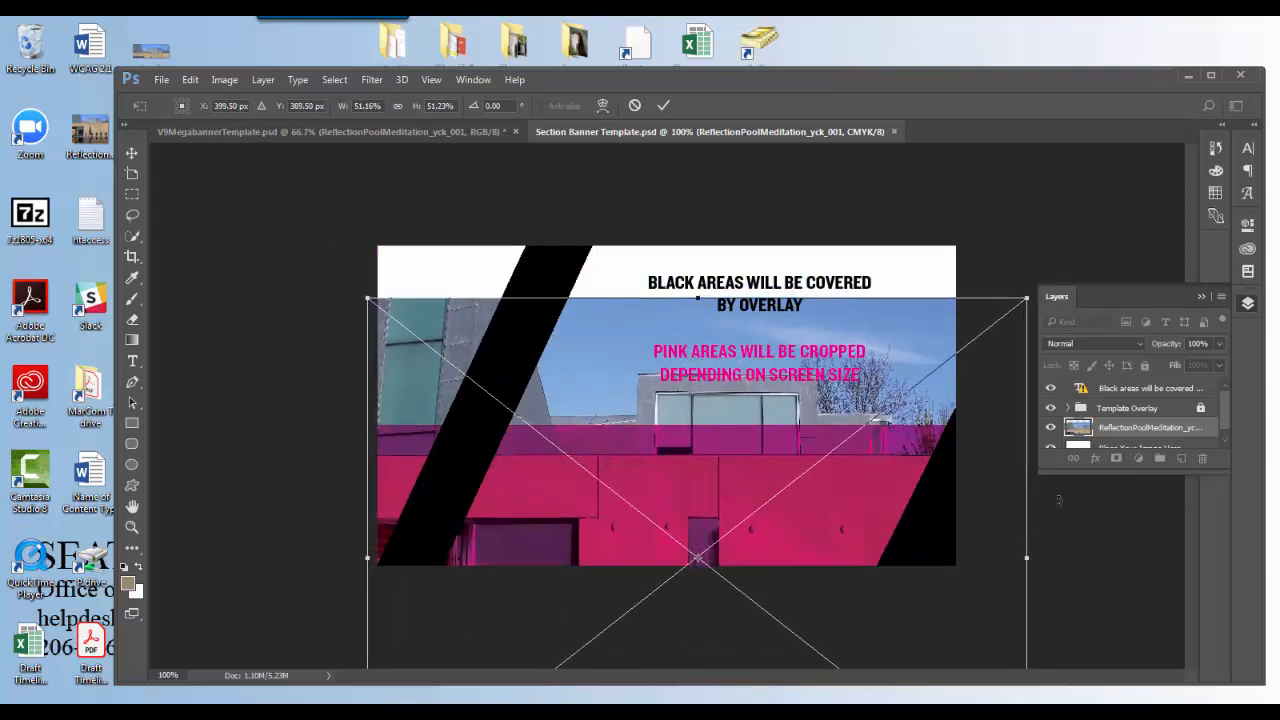
pyautogui.moveTo(362, 293); pyautogui.dragTo(282, 197)
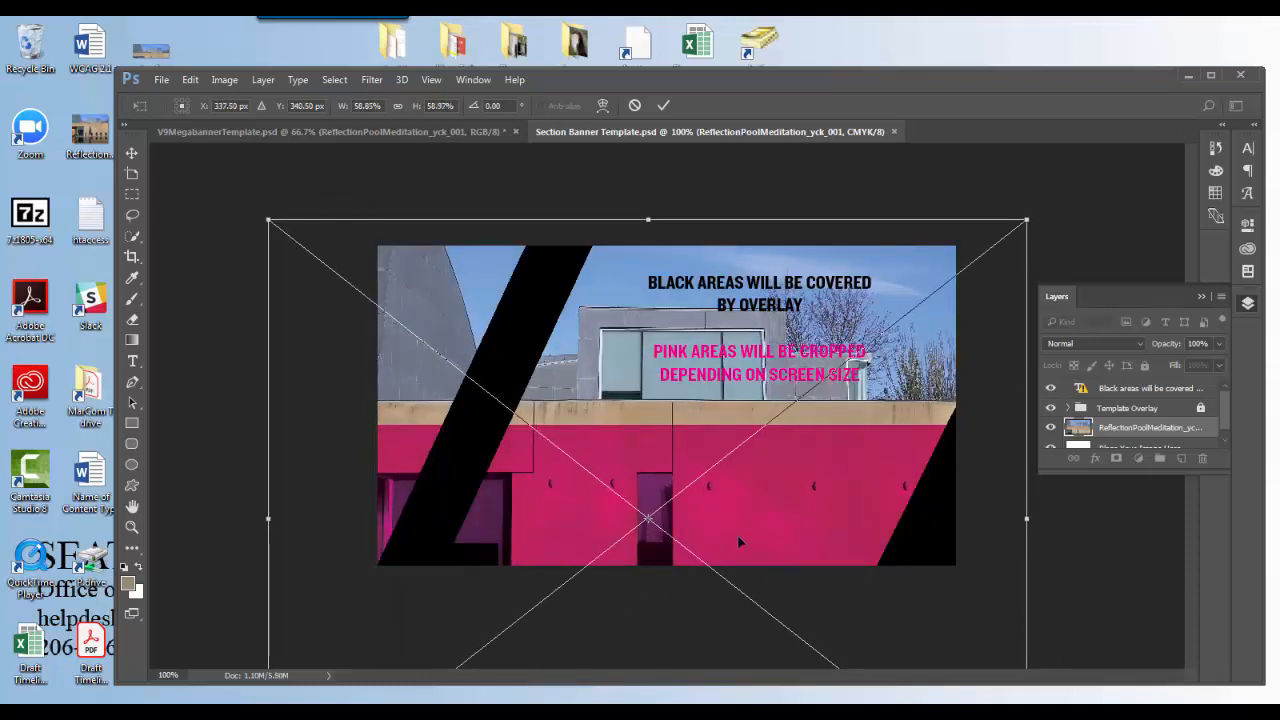
pyautogui.moveTo(751, 486); pyautogui.dragTo(750, 493)
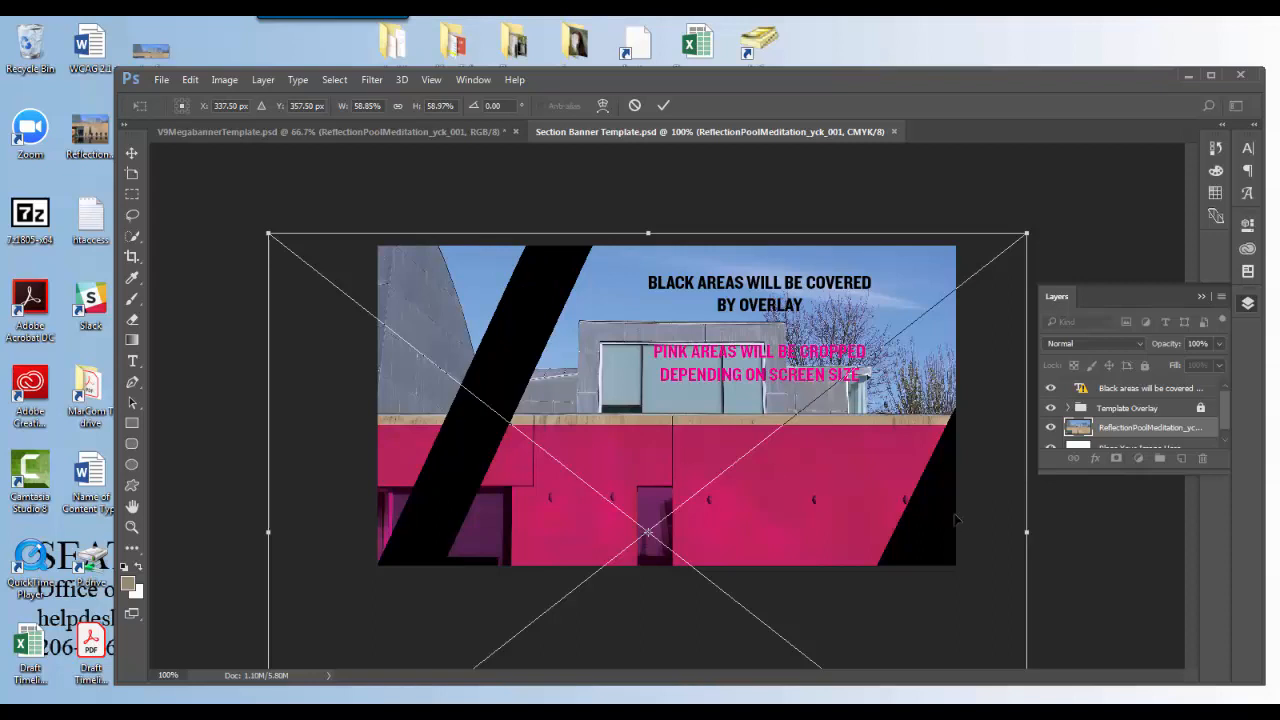
pyautogui.press('Return')
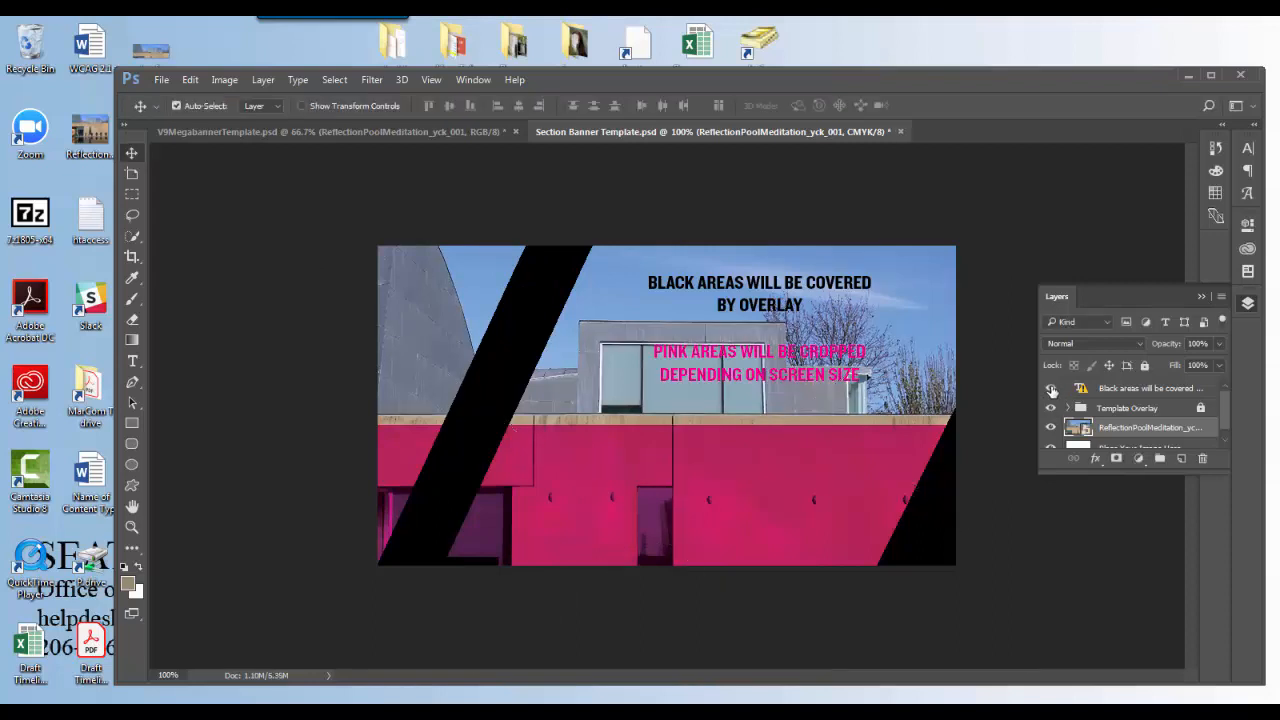
# Hide the instruction text layer and the Template Overlay group, and save the banner for web to the desktop as center-for-awesome-section-banner.
pyautogui.click(1051, 389)
pyautogui.click(1051, 408)
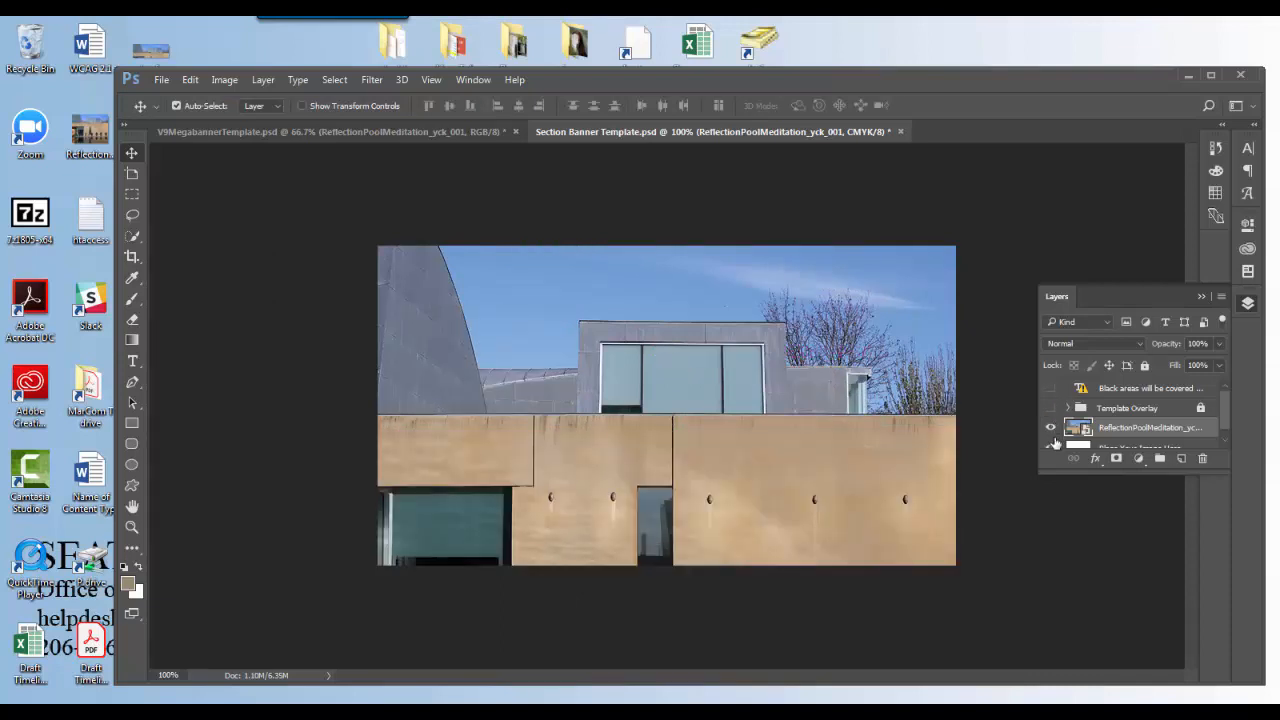
pyautogui.click(163, 80)
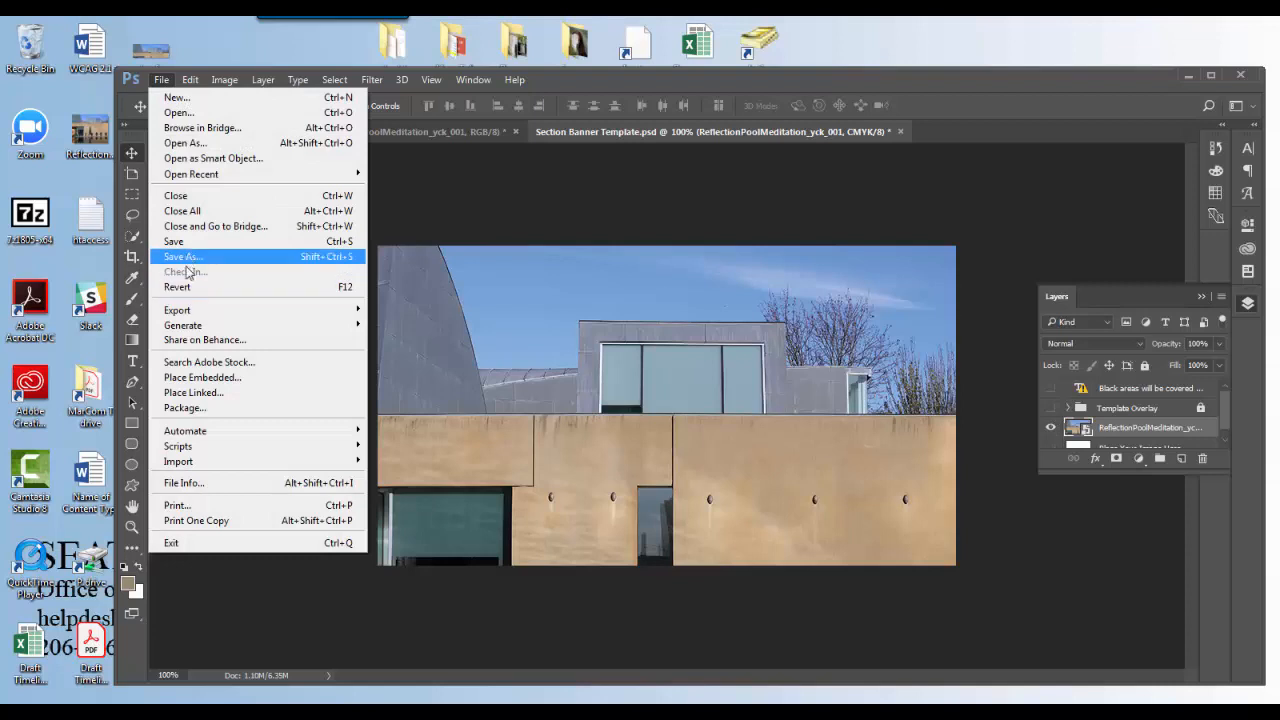
pyautogui.moveTo(215, 312)
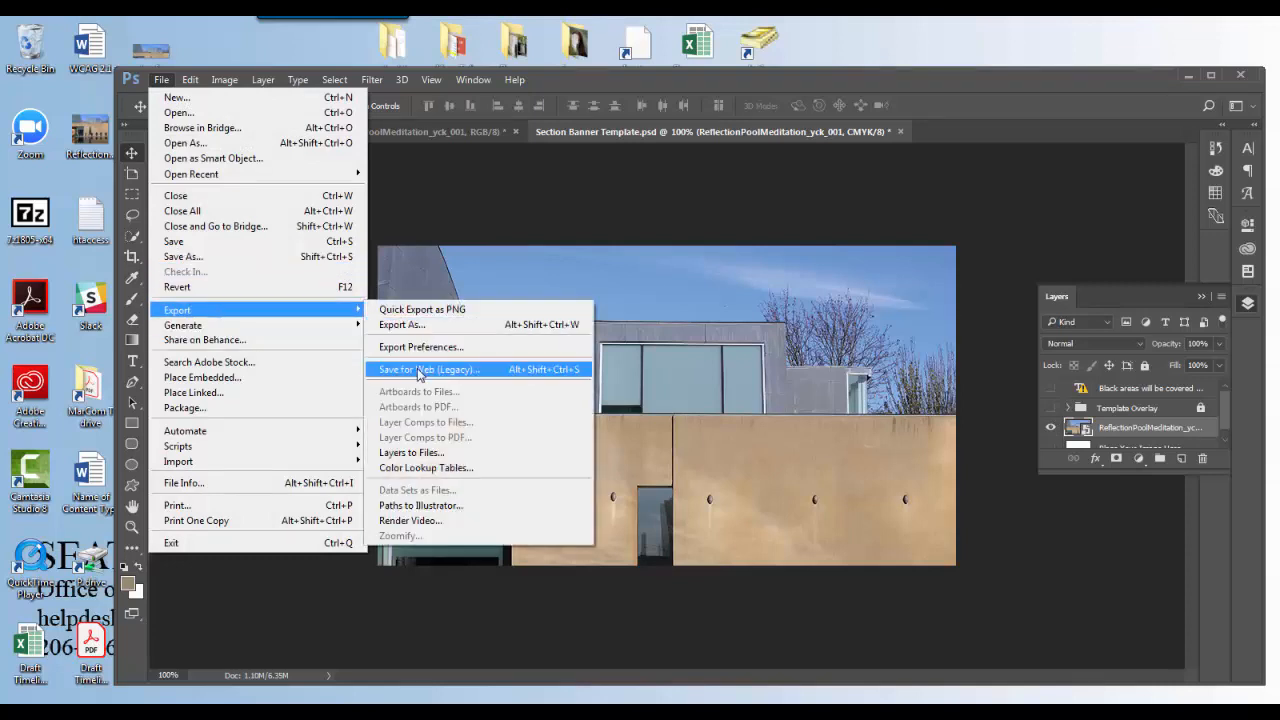
pyautogui.click(419, 370)
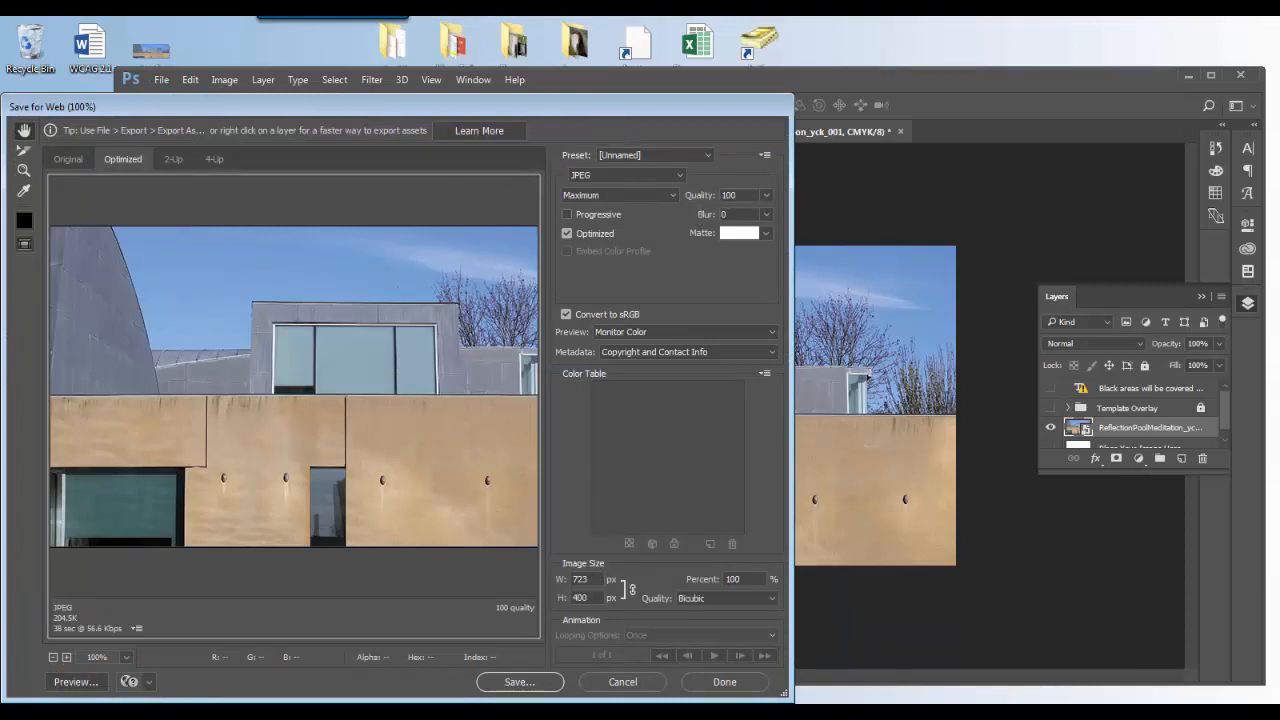
pyautogui.click(530, 684)
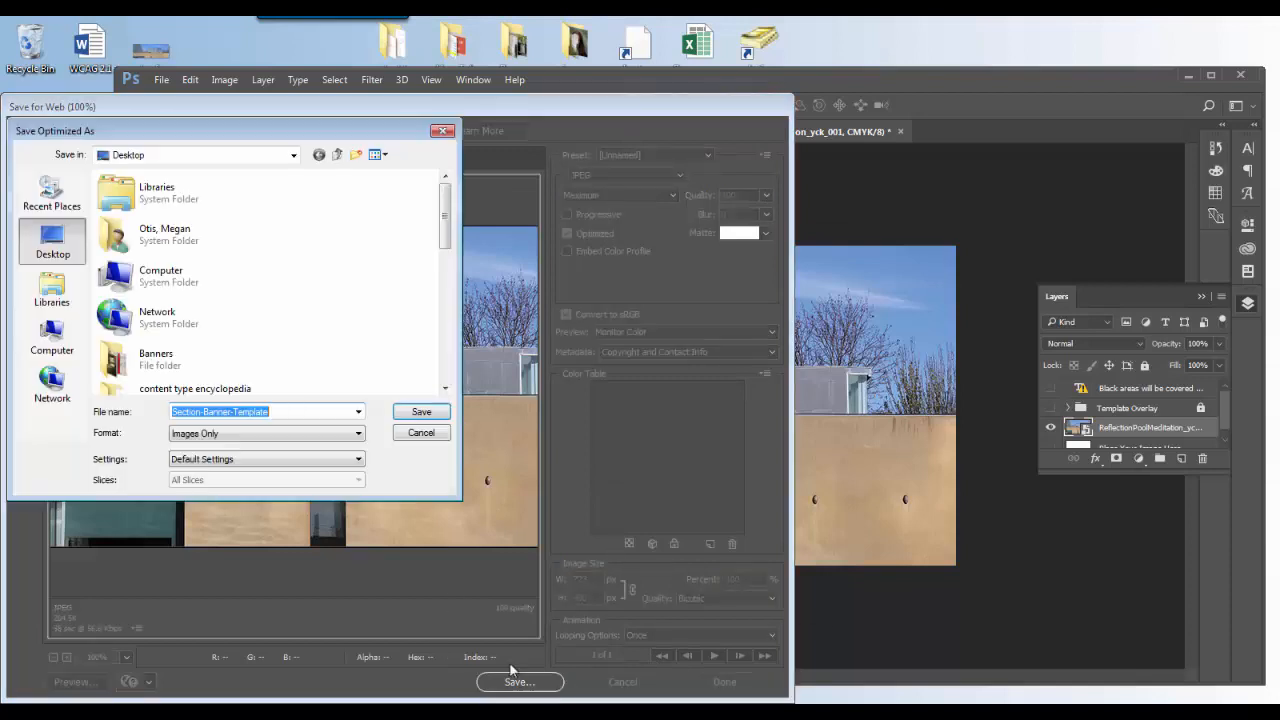
pyautogui.write('center-for-awe')
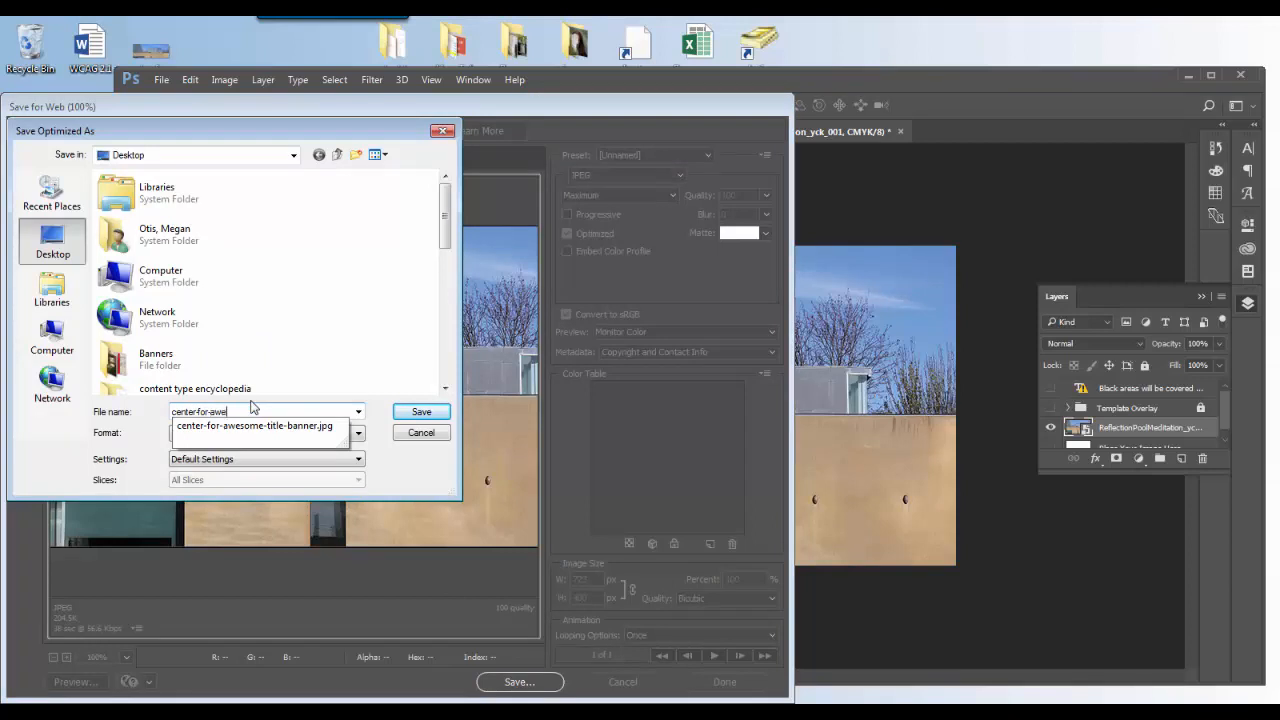
pyautogui.write('some-section')
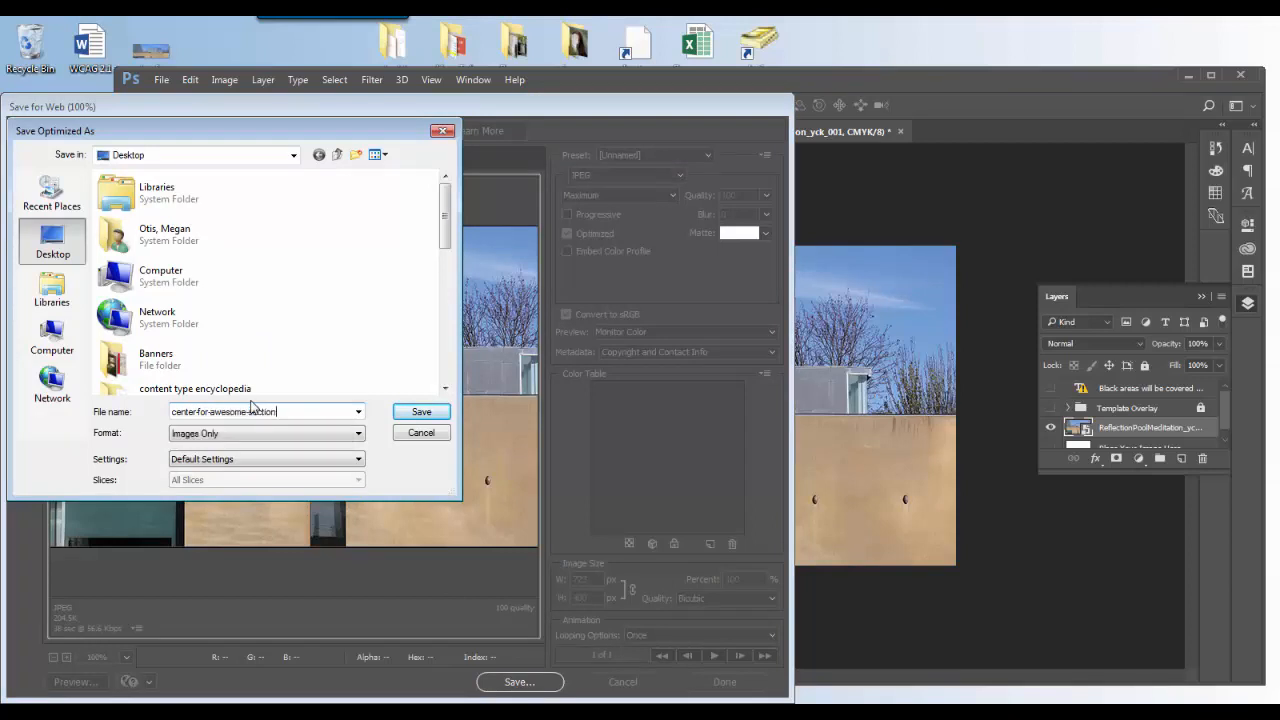
pyautogui.write('-banner')
pyautogui.press('Return')
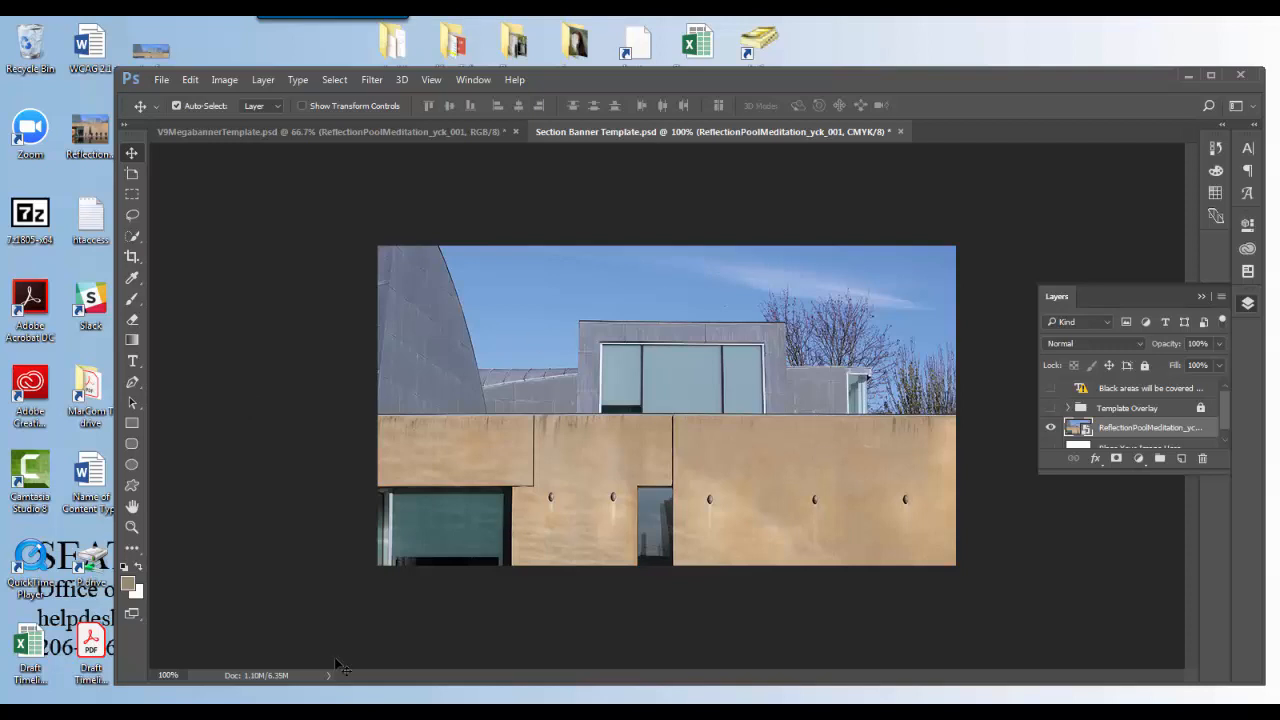
# Switch to TERMINALFOUR in the browser and open the Center for Awesome Section Banner content in the Section Customizations subsection.
pyautogui.click(92, 688)
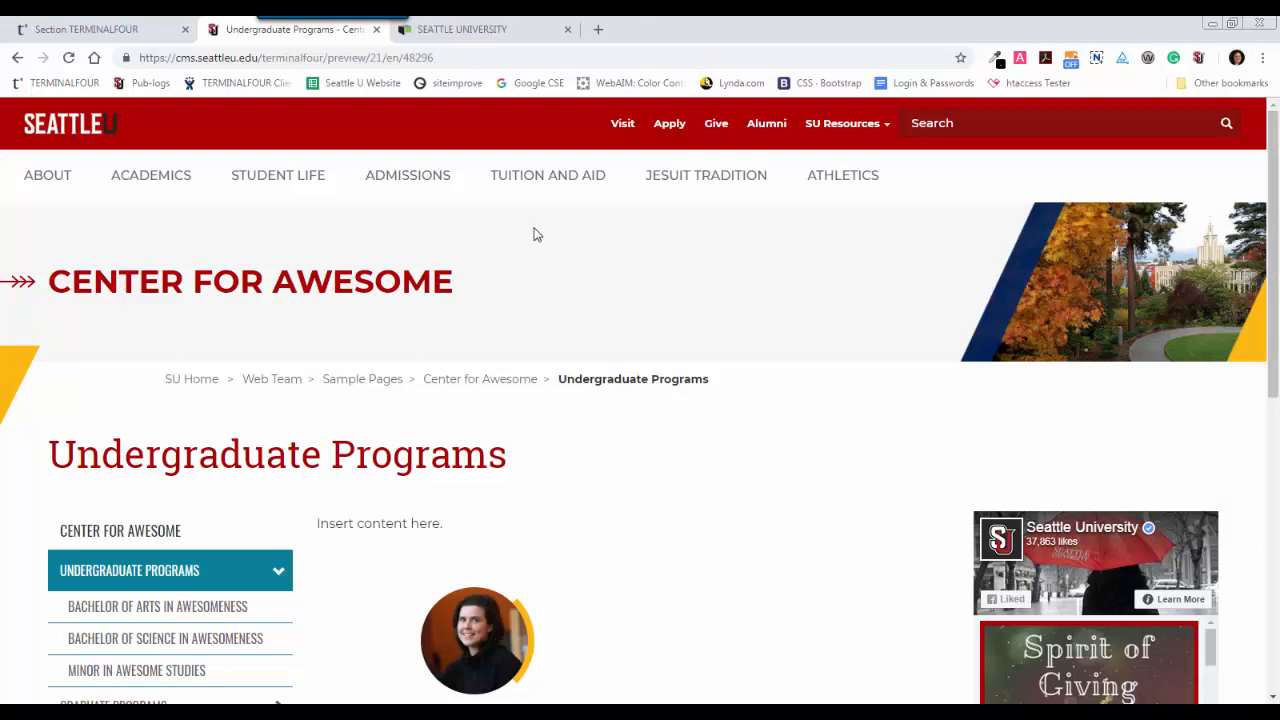
pyautogui.click(133, 35)
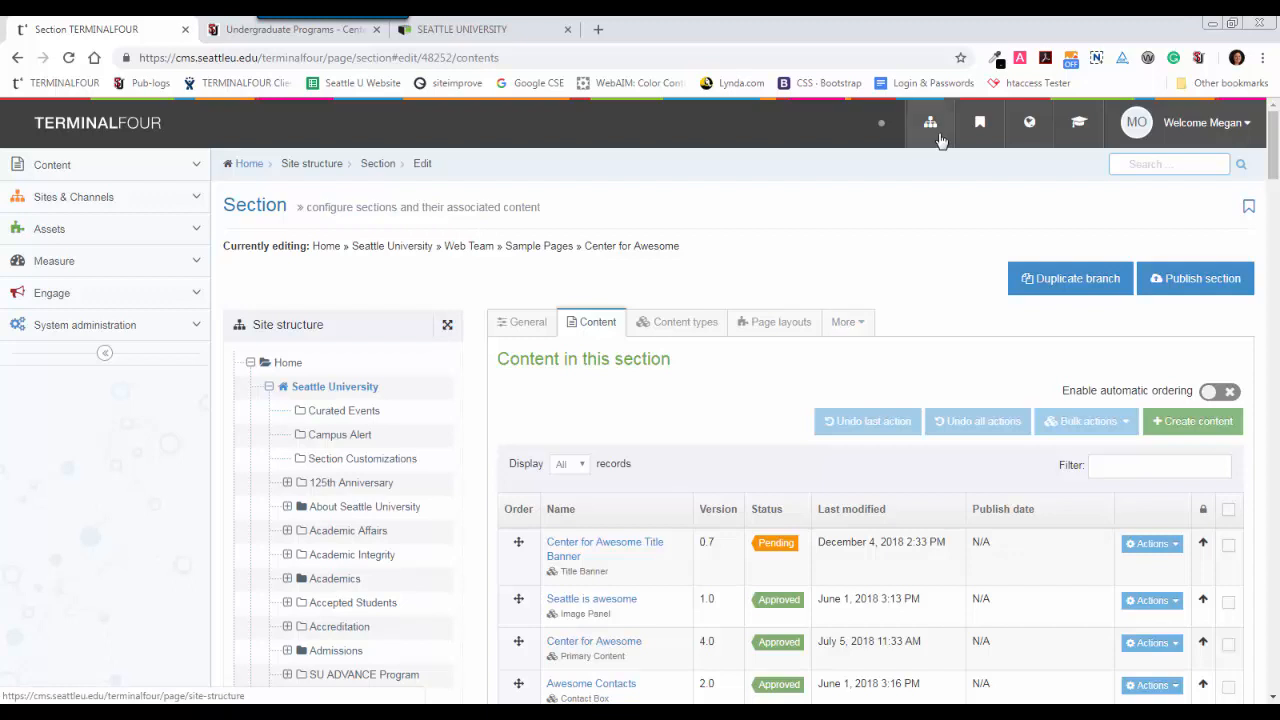
pyautogui.click(844, 325)
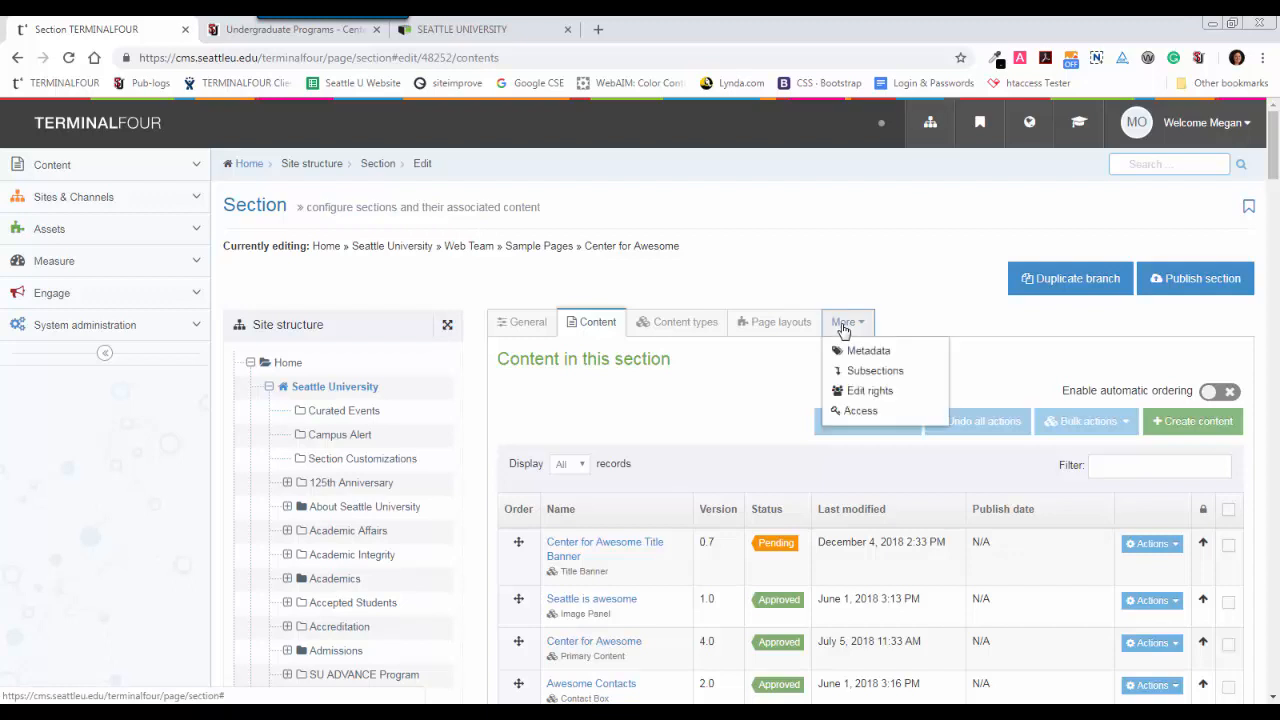
pyautogui.click(866, 372)
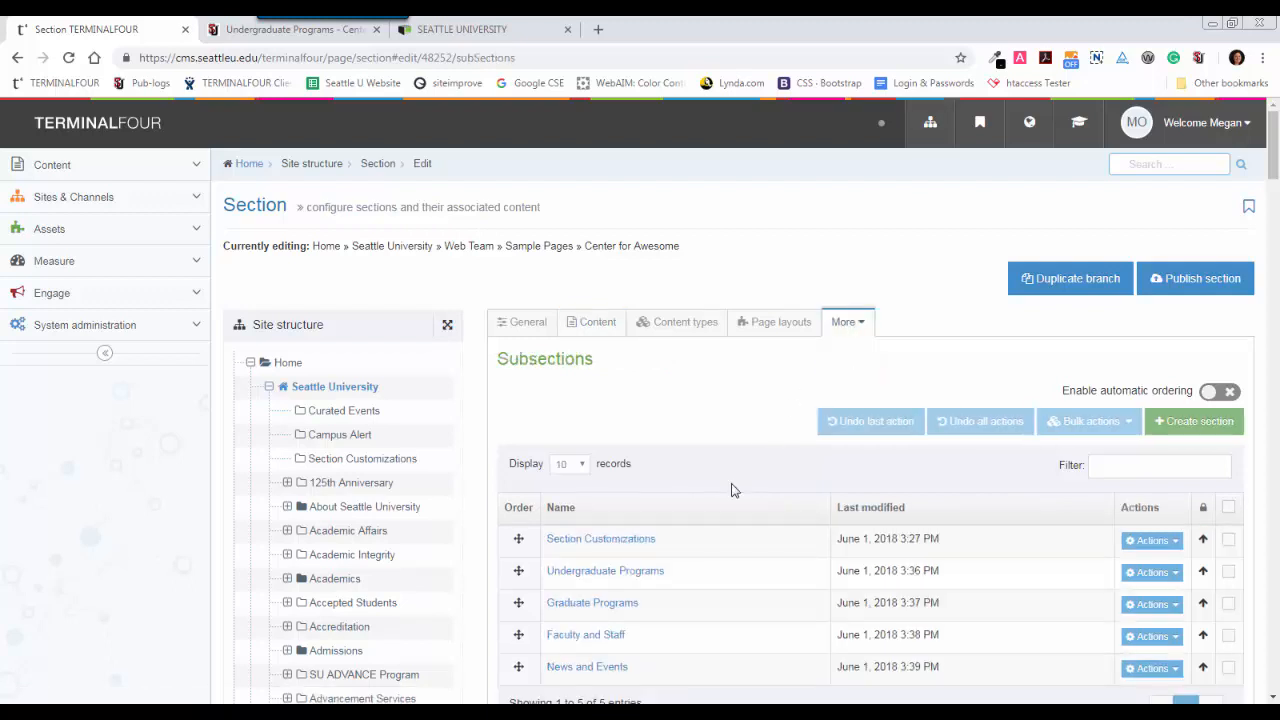
pyautogui.click(601, 548)
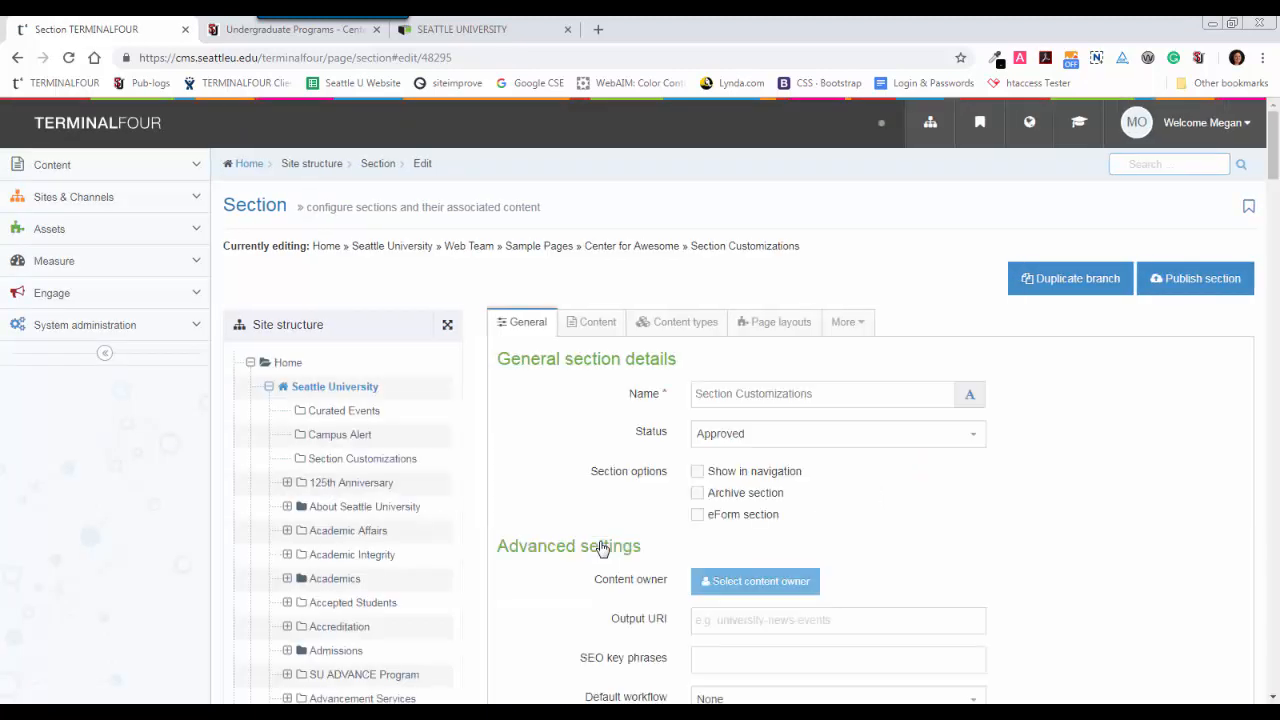
pyautogui.click(594, 327)
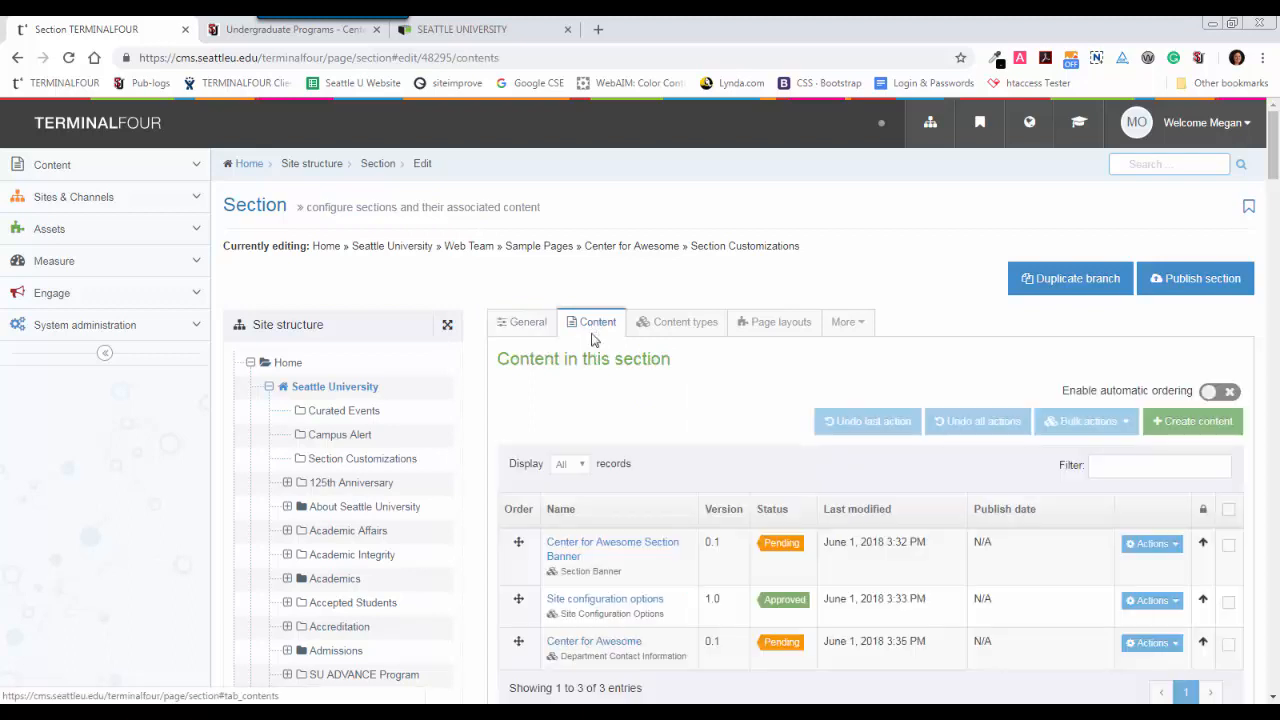
pyautogui.click(655, 548)
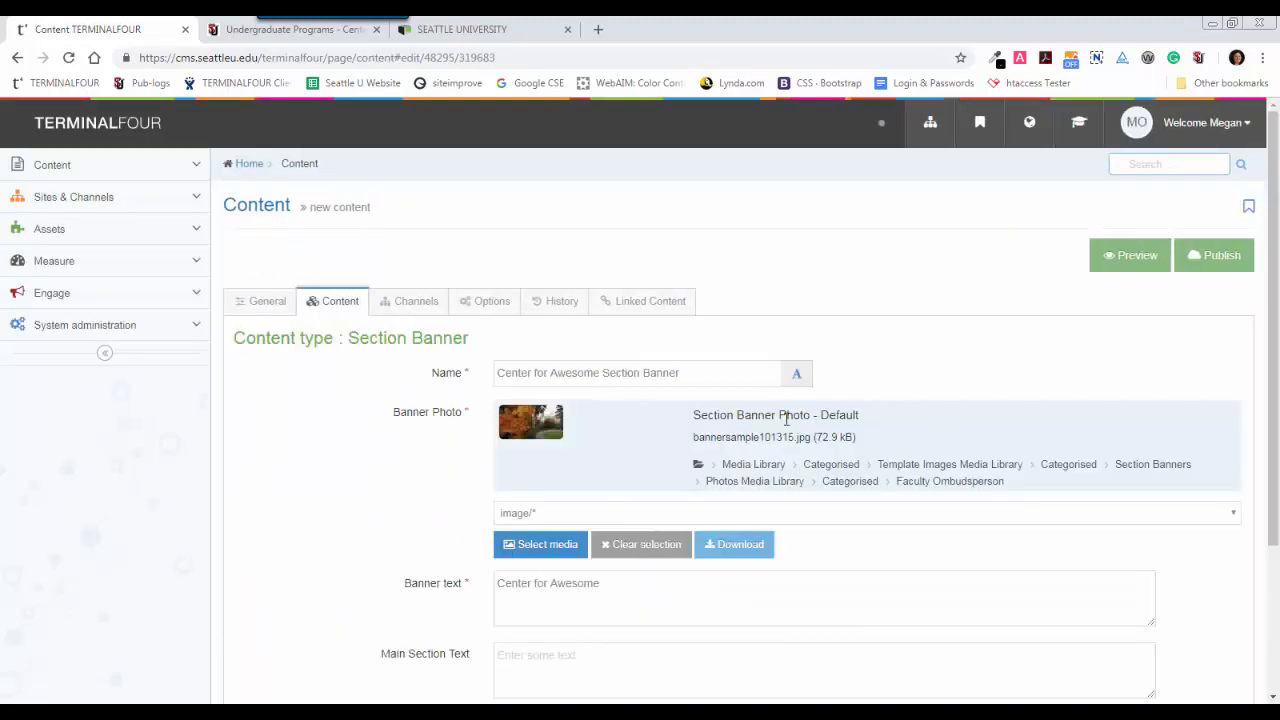
# Clear the default banner photo and browse the media library to the Center for Awesome category under Web Team.
pyautogui.click(647, 548)
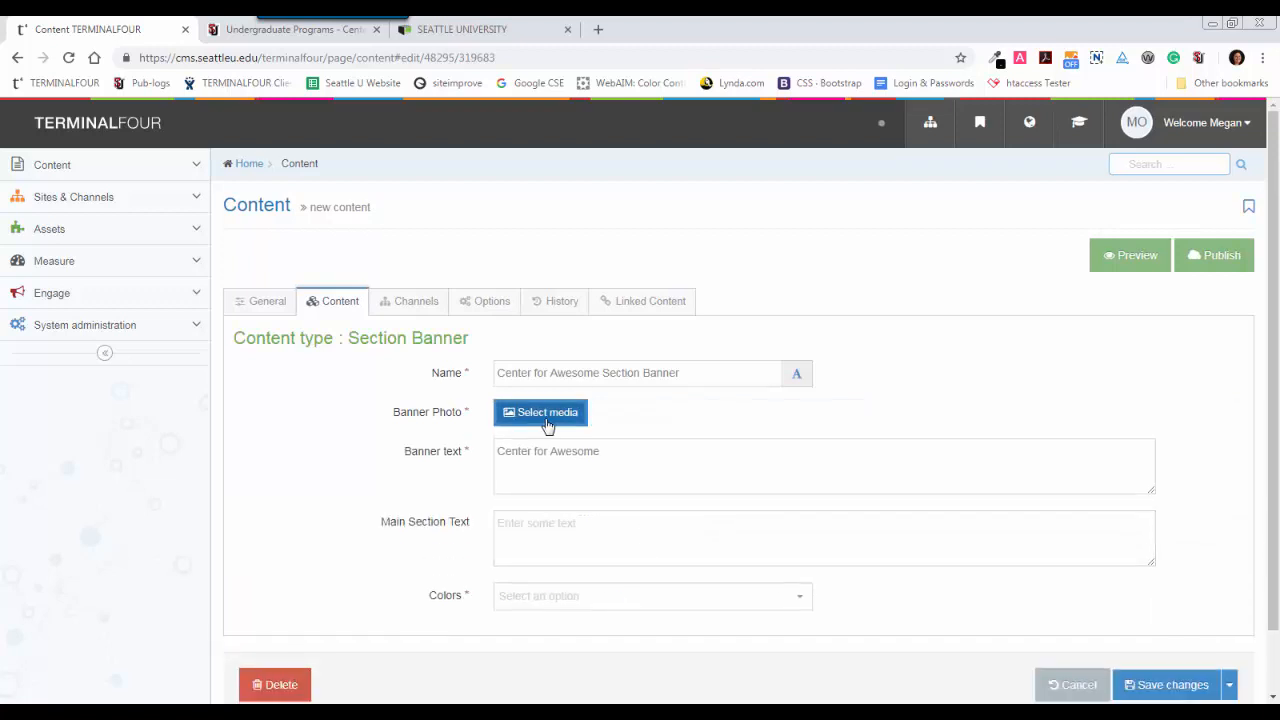
pyautogui.click(549, 424)
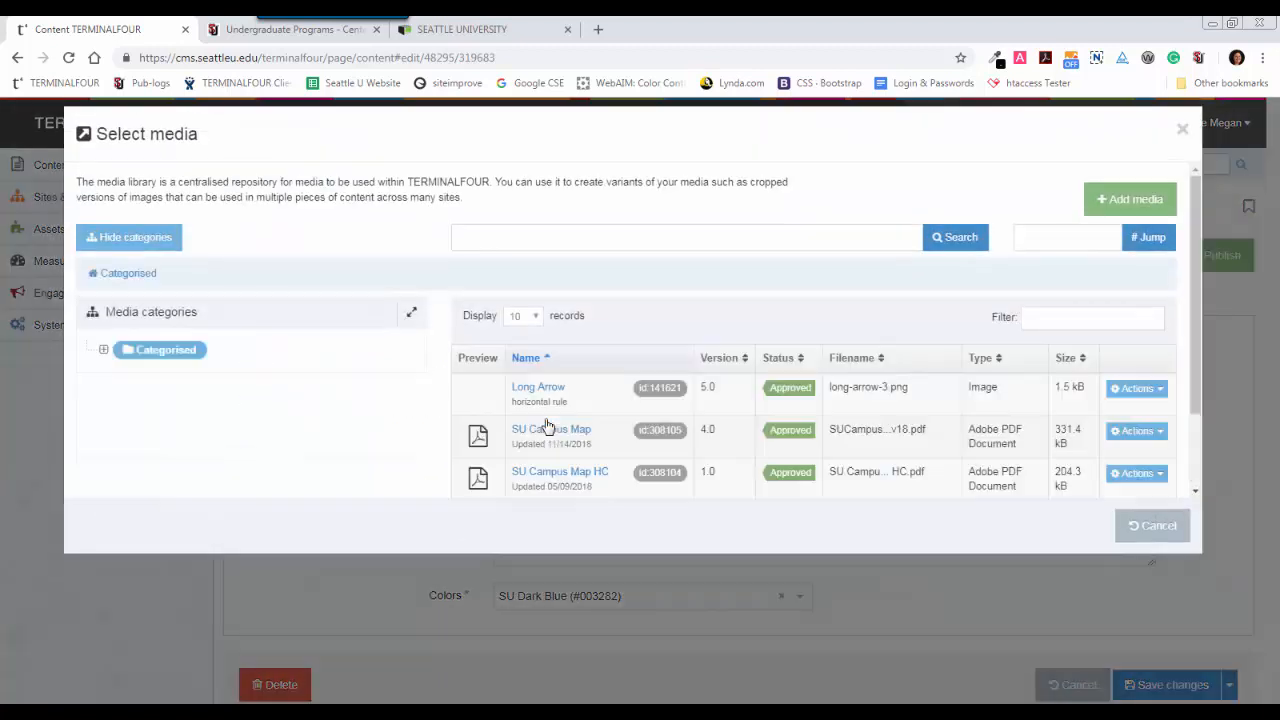
pyautogui.click(103, 351)
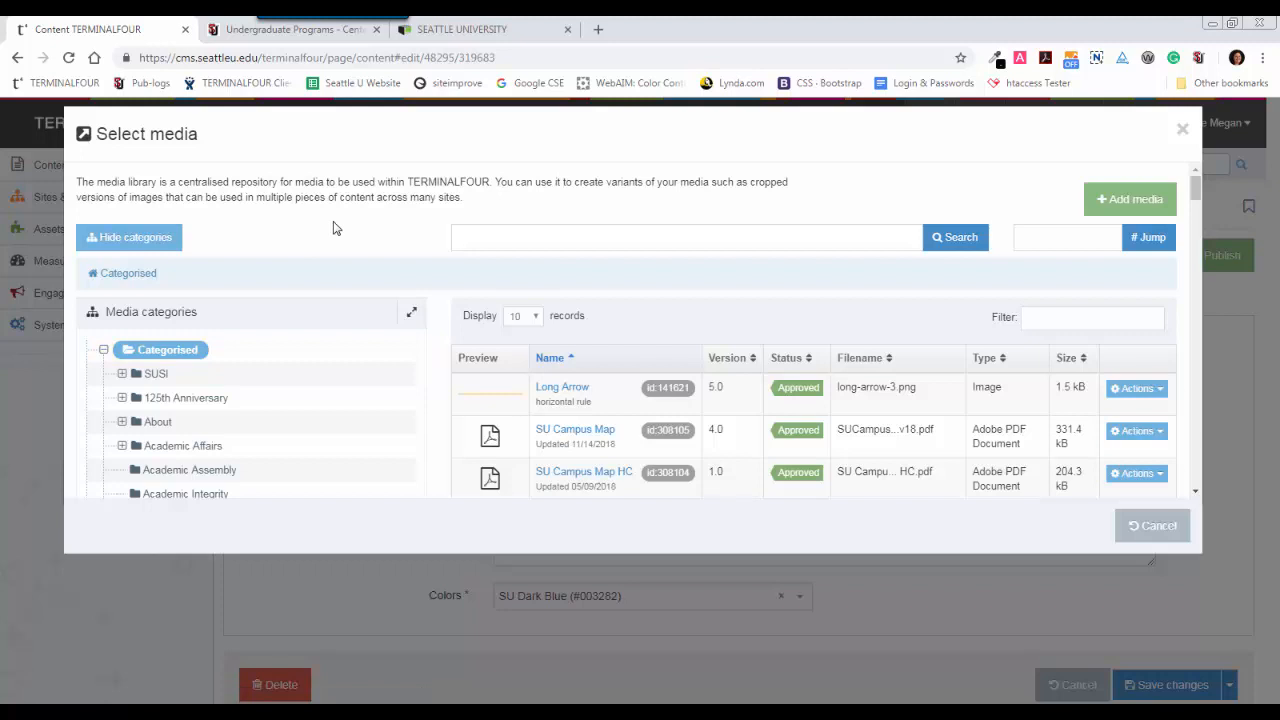
pyautogui.hotkey('ctrl', 'f')
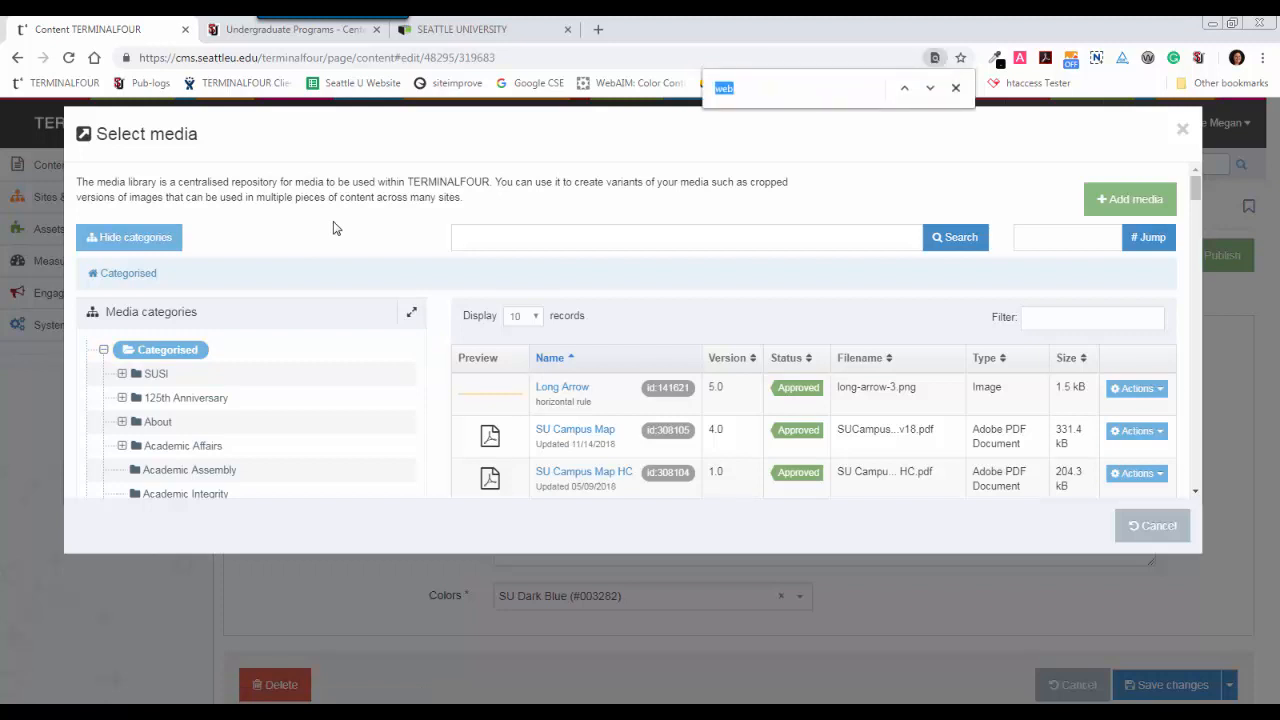
pyautogui.press('Return')
pyautogui.click(122, 341)
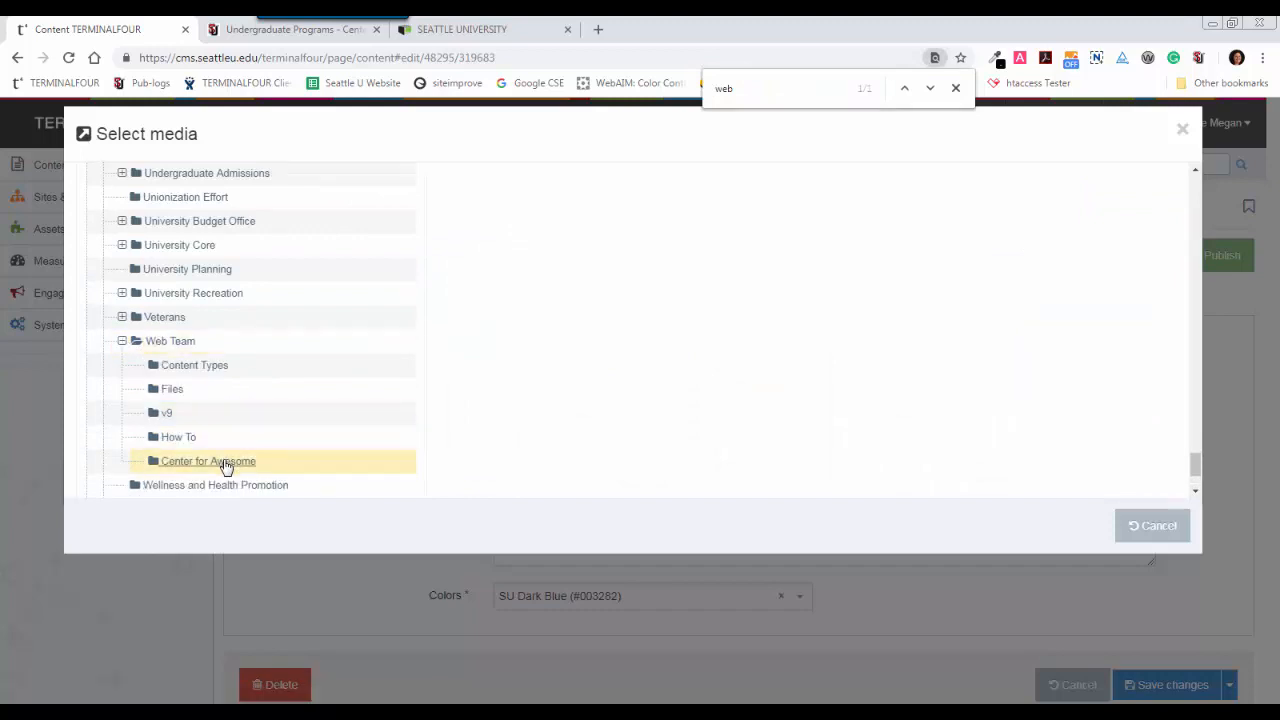
pyautogui.click(226, 466)
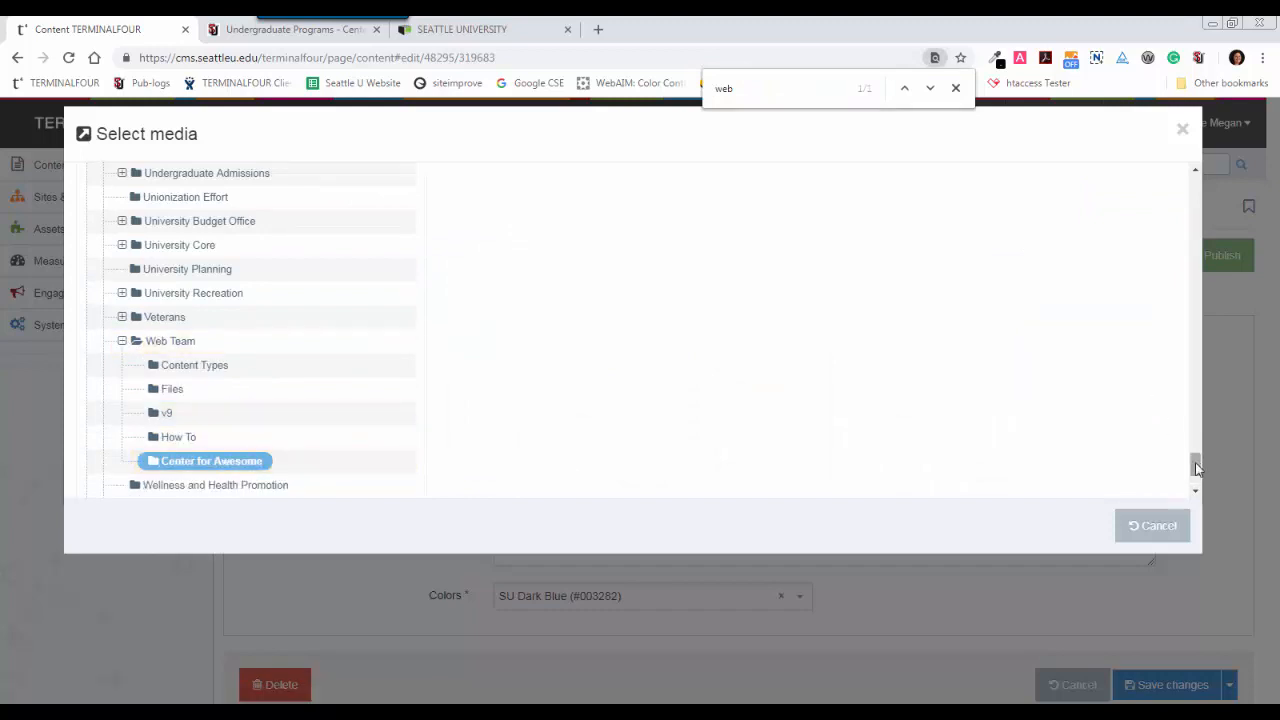
pyautogui.moveTo(1196, 464); pyautogui.dragTo(1198, 158)
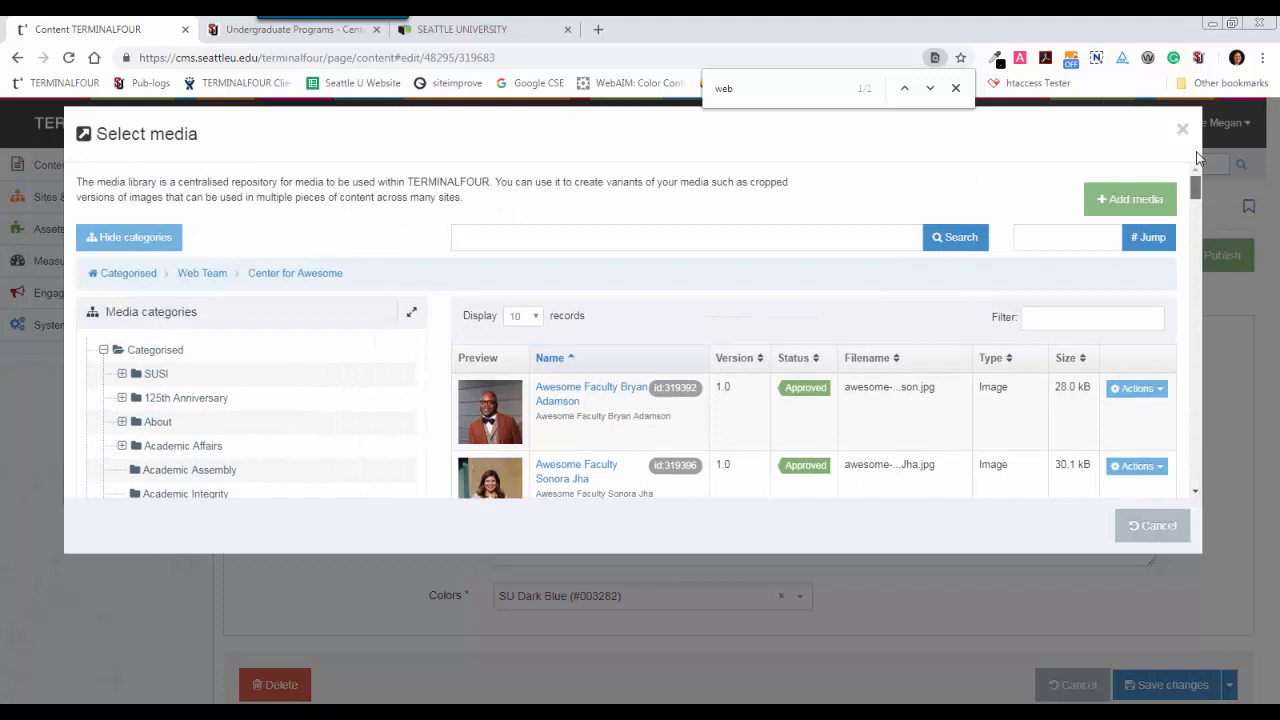
# Start adding a media item to this category and choose center-for-awesome-section-banner from the desktop as its file.
pyautogui.click(1106, 204)
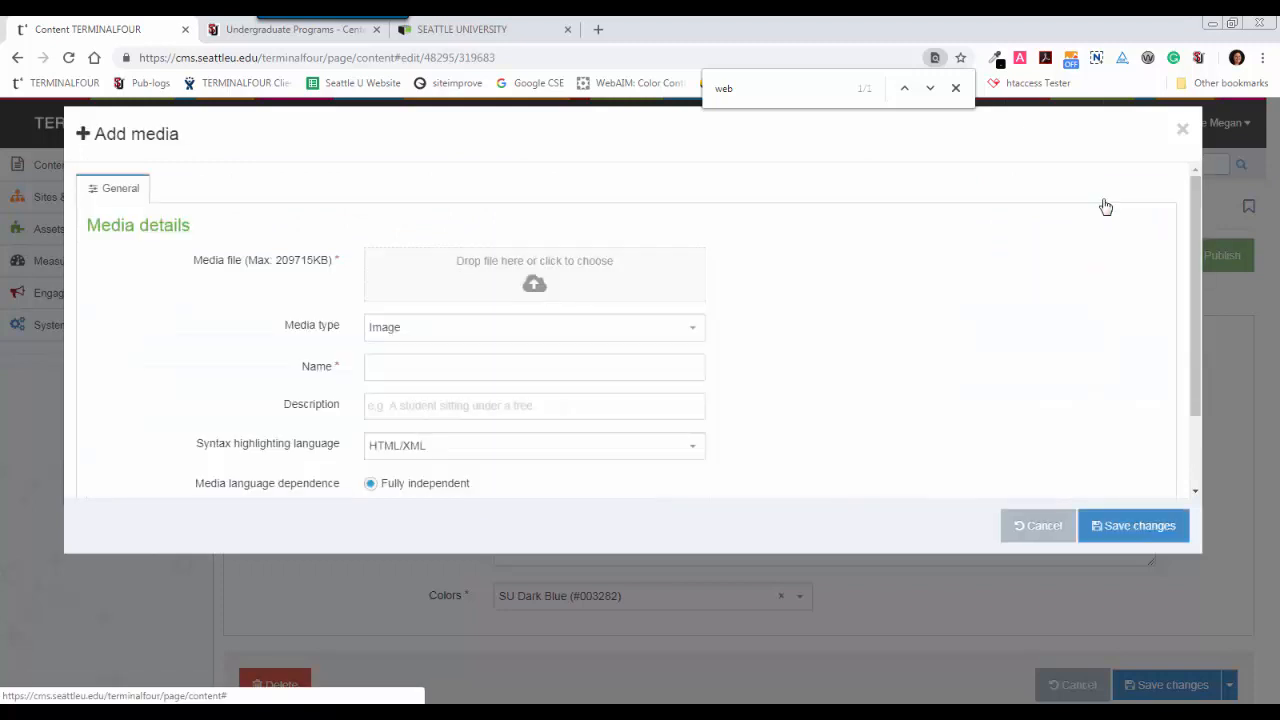
pyautogui.click(497, 279)
pyautogui.scroll(-2, 690, 162)
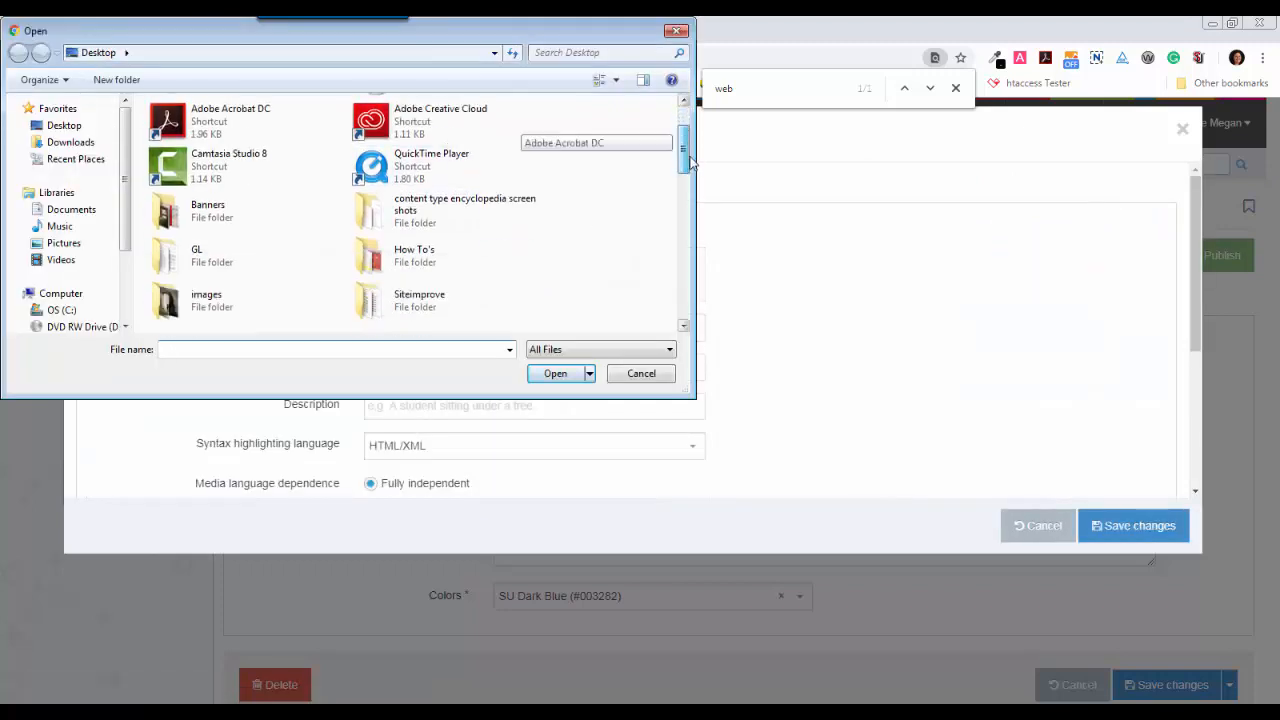
pyautogui.scroll(-5, 690, 162)
pyautogui.click(195, 222)
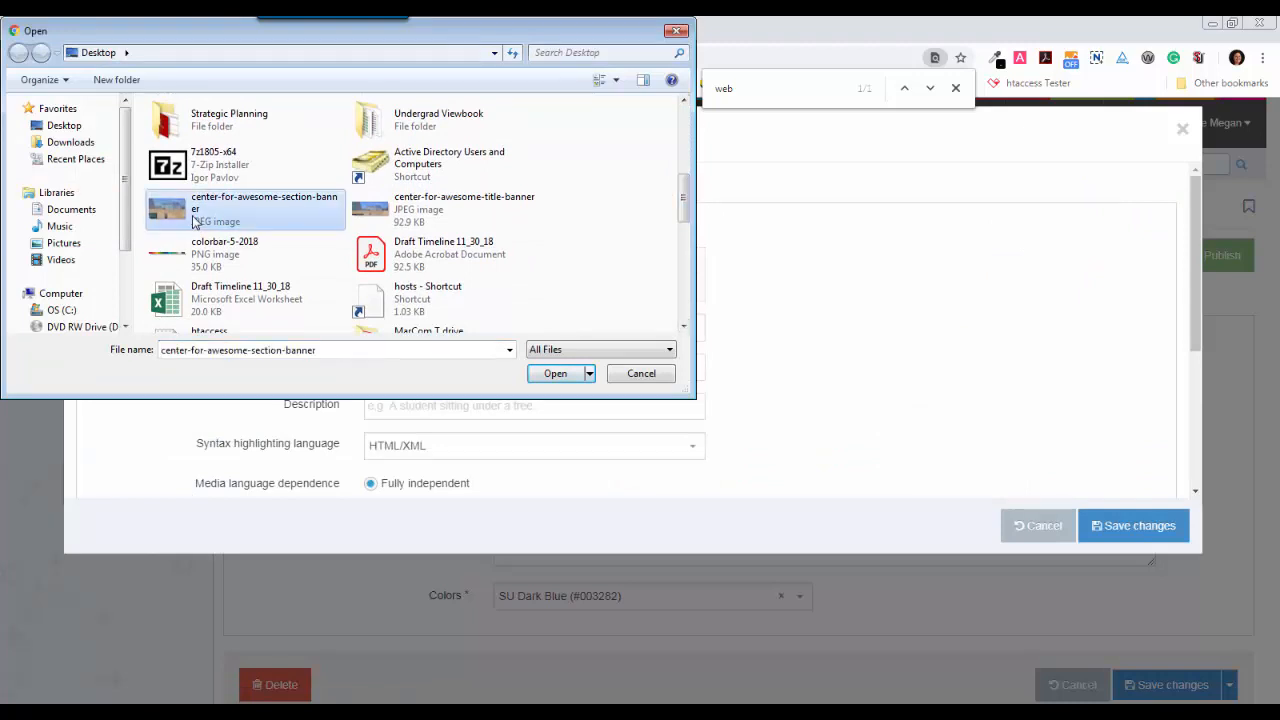
pyautogui.click(556, 373)
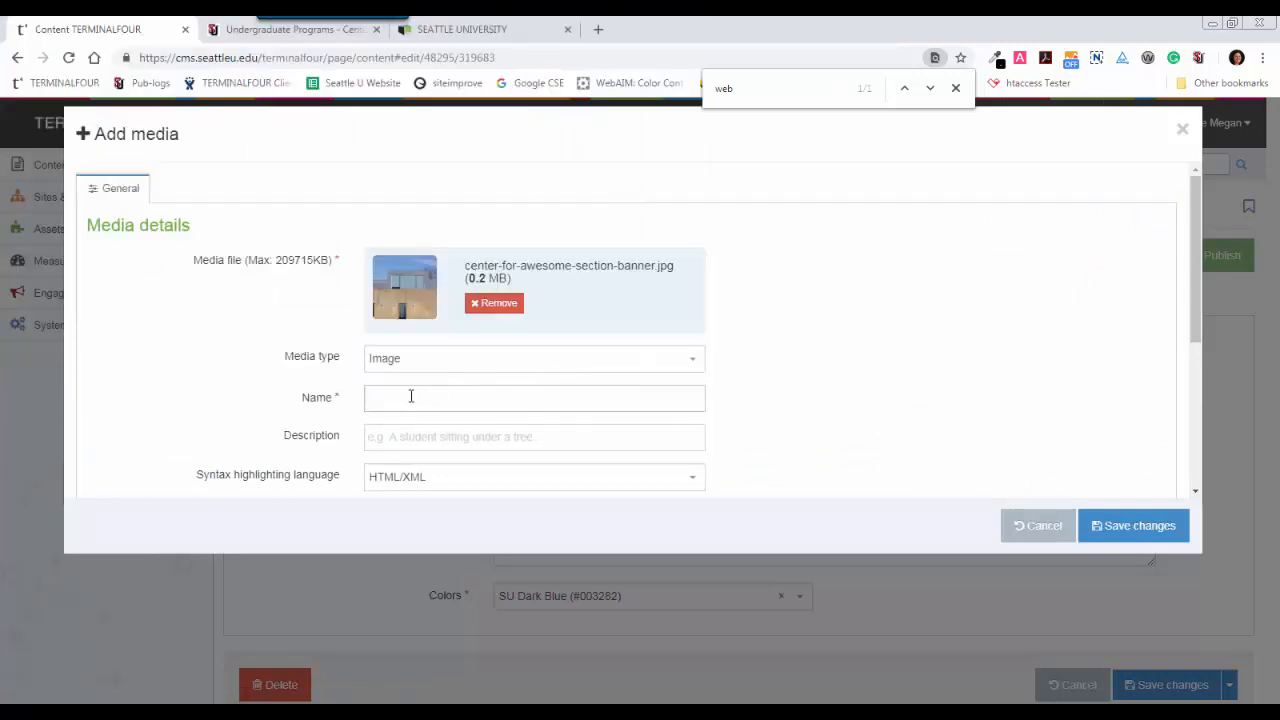
# Name the media "Center for Awesome Section Banner", describe it as "Roof of the Chapel of St. Ignatius", and save it.
pyautogui.click(406, 397)
pyautogui.write('Center for AWesomne')
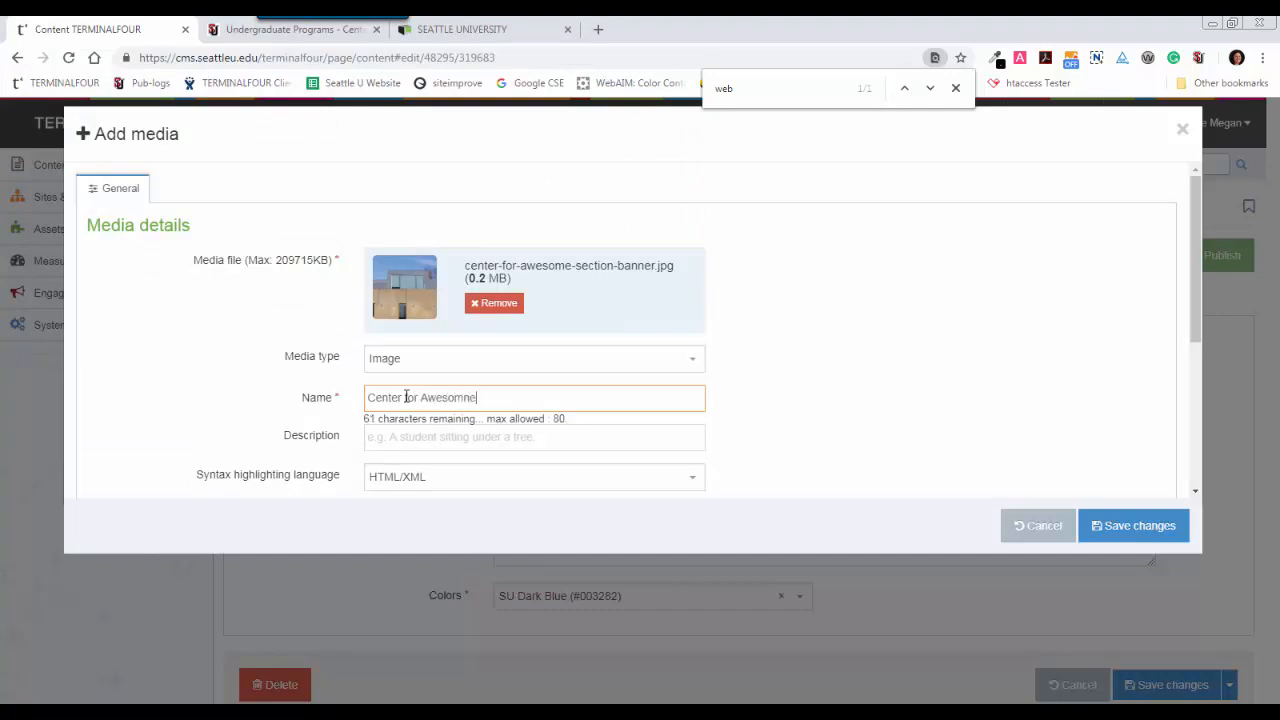
pyautogui.press('BackSpace')
pyautogui.write('e Section Banner')
pyautogui.press('Tab')
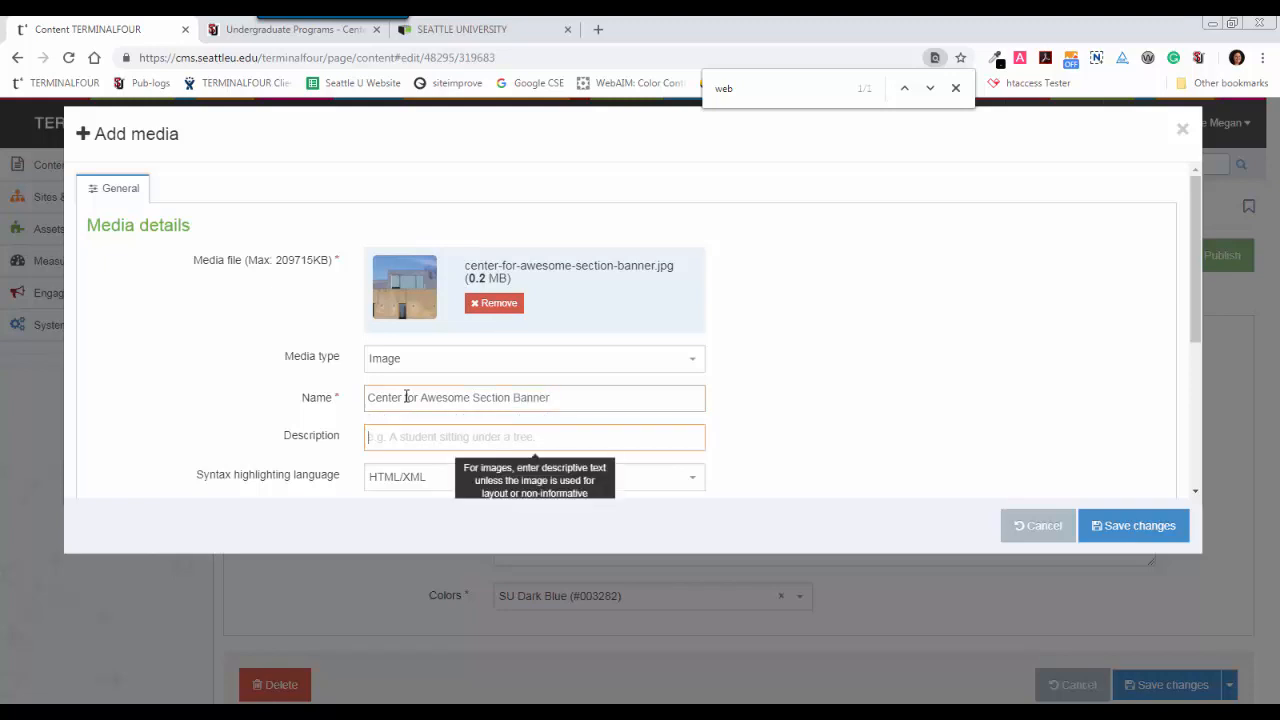
pyautogui.write('Ro')
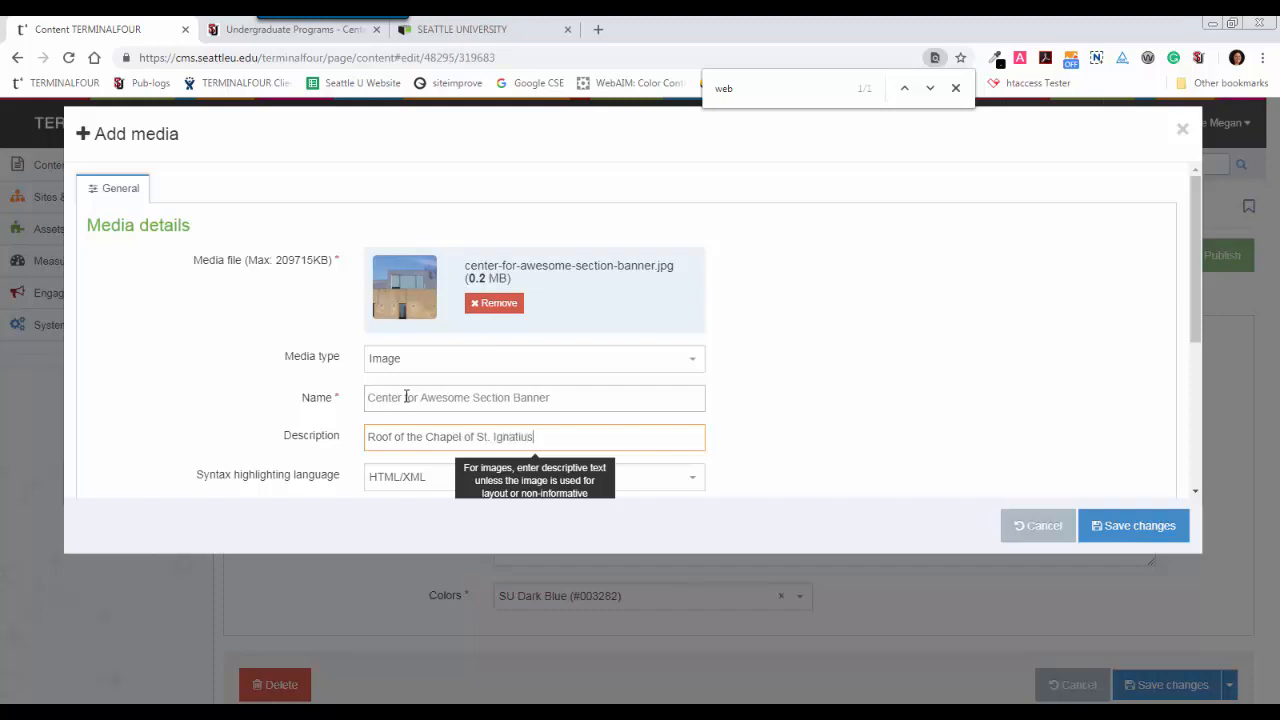
pyautogui.click(1106, 525)
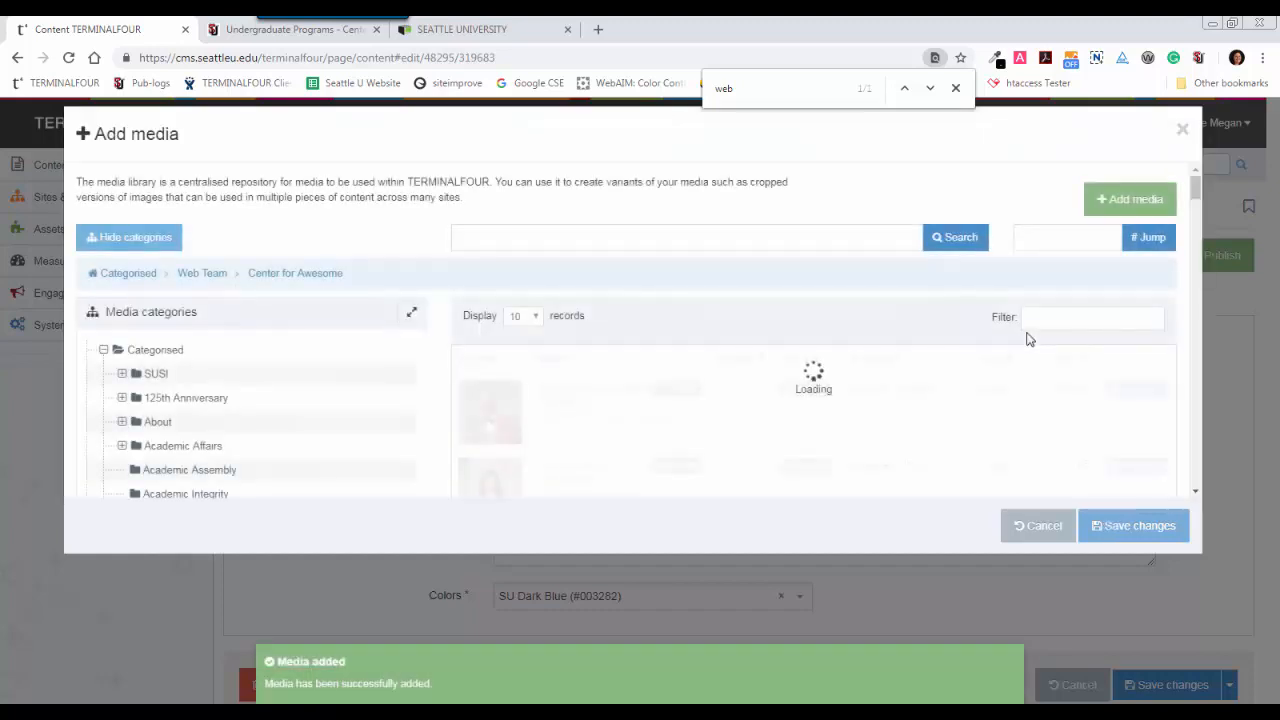
# Filter the media by "banner", select the original Center for Awesome Section Banner as the banner photo, and save the content changes.
pyautogui.click(1030, 313)
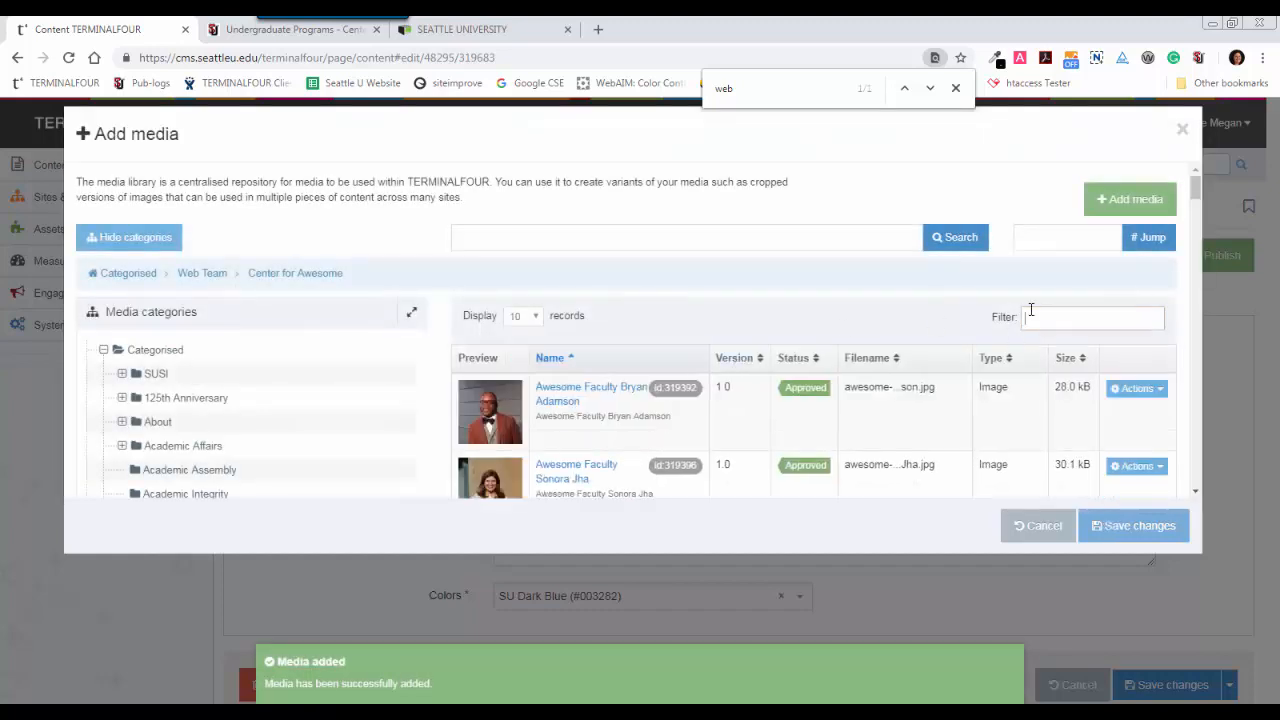
pyautogui.write('banner')
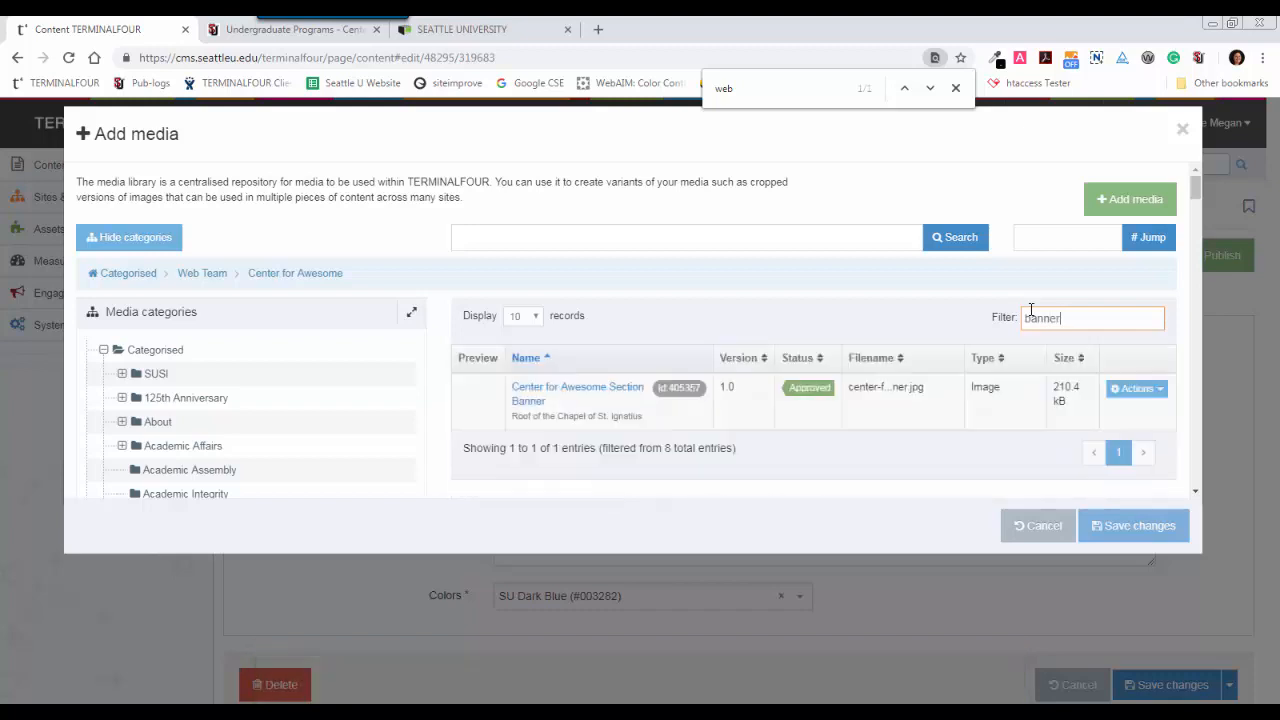
pyautogui.click(600, 393)
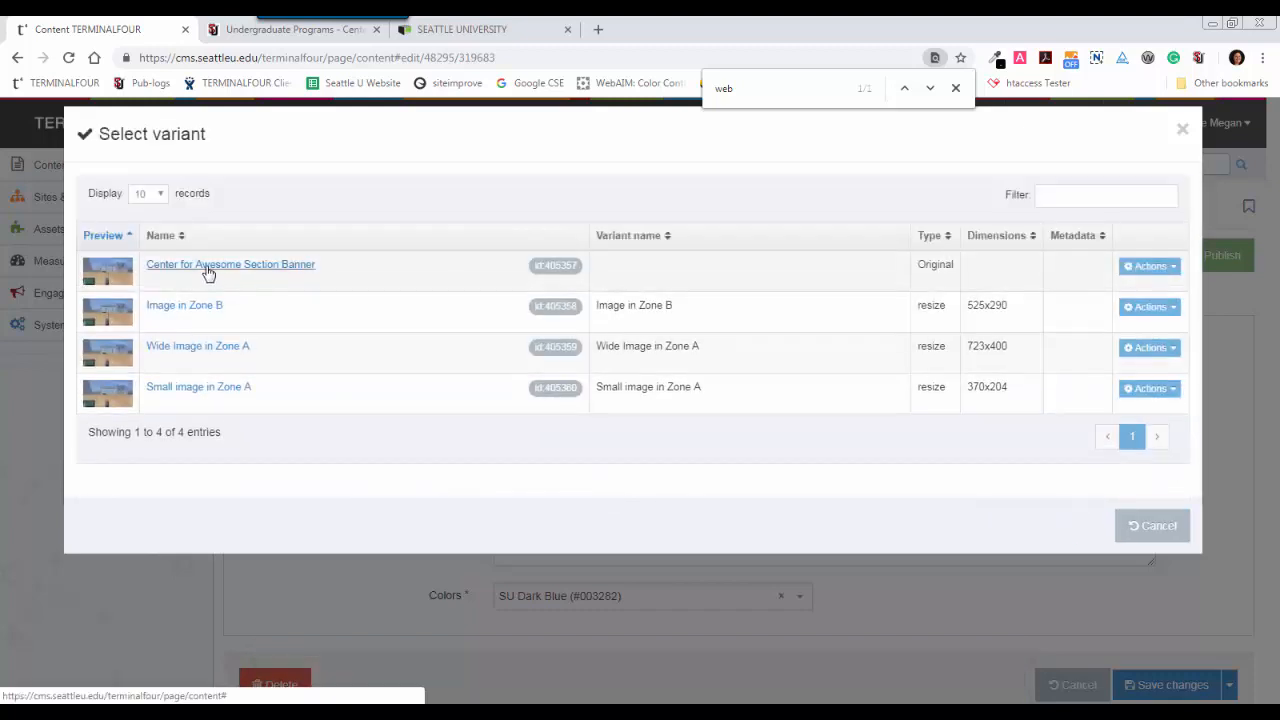
pyautogui.click(208, 273)
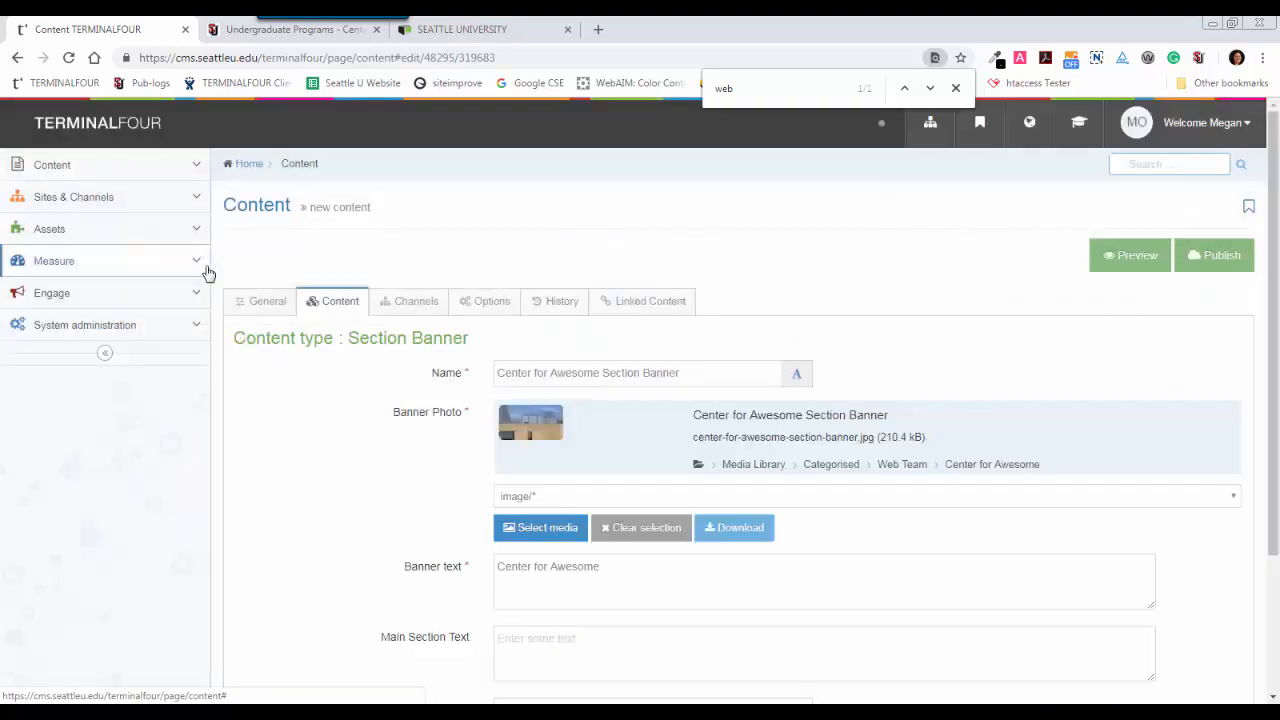
pyautogui.moveTo(1276, 318); pyautogui.dragTo(1276, 466)
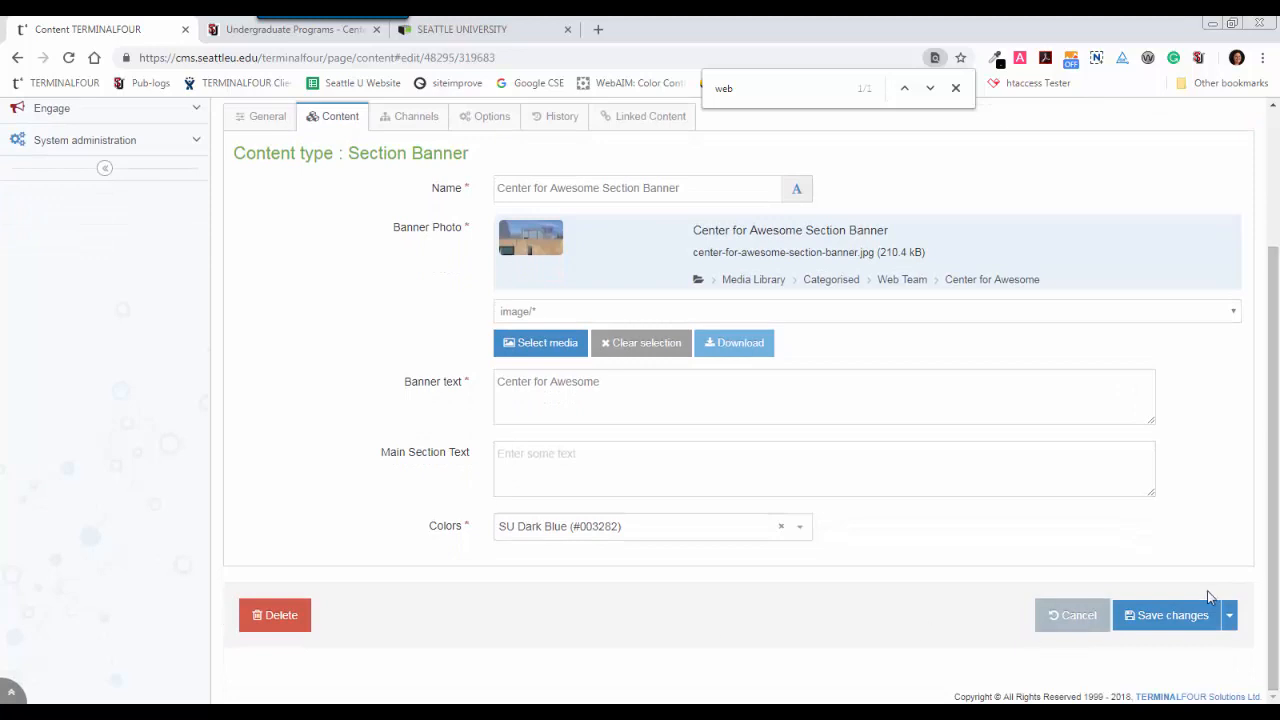
pyautogui.click(1177, 624)
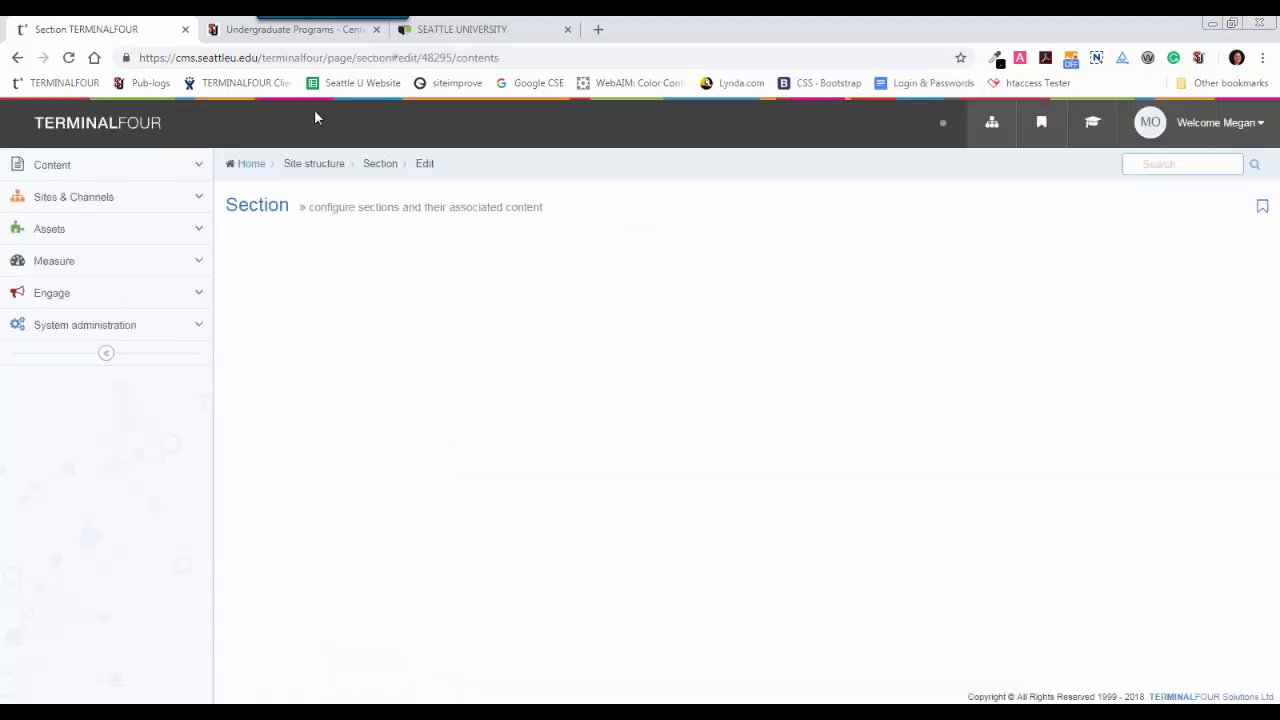
# Reload the Undergraduate Programs preview page and restore the browser window from maximized to examine the section banner image.
pyautogui.click(227, 31)
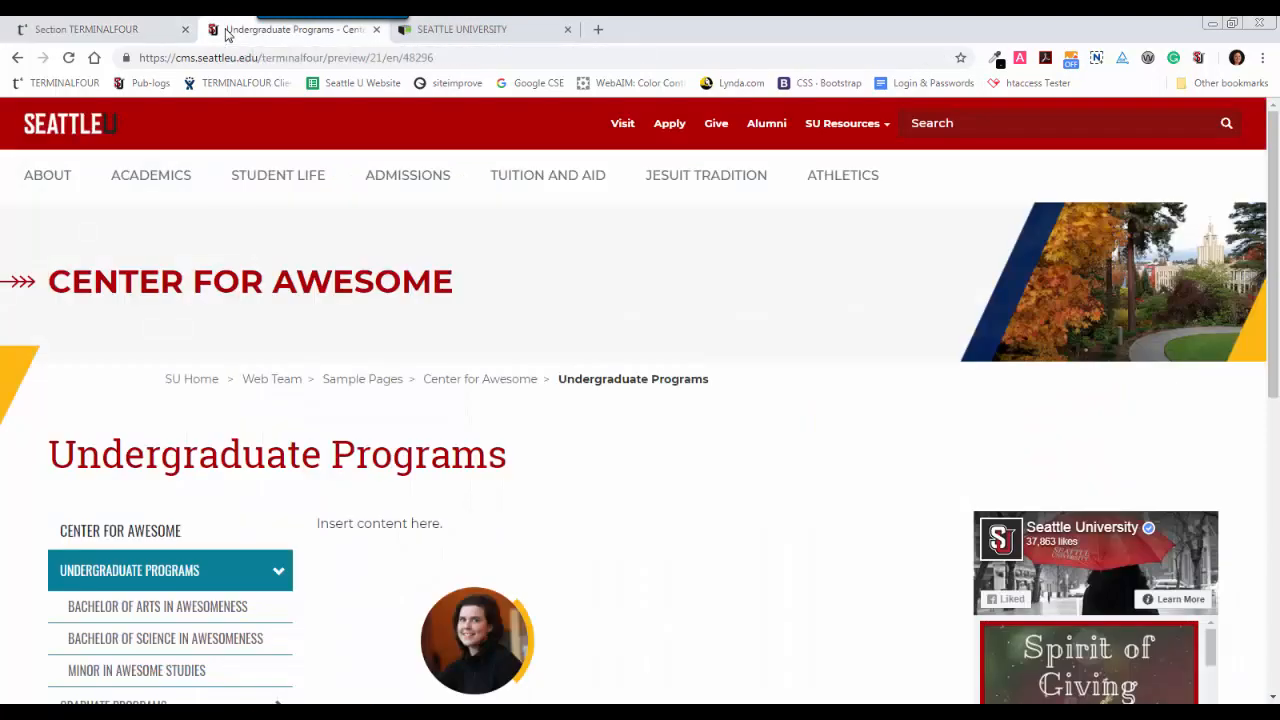
pyautogui.click(67, 58)
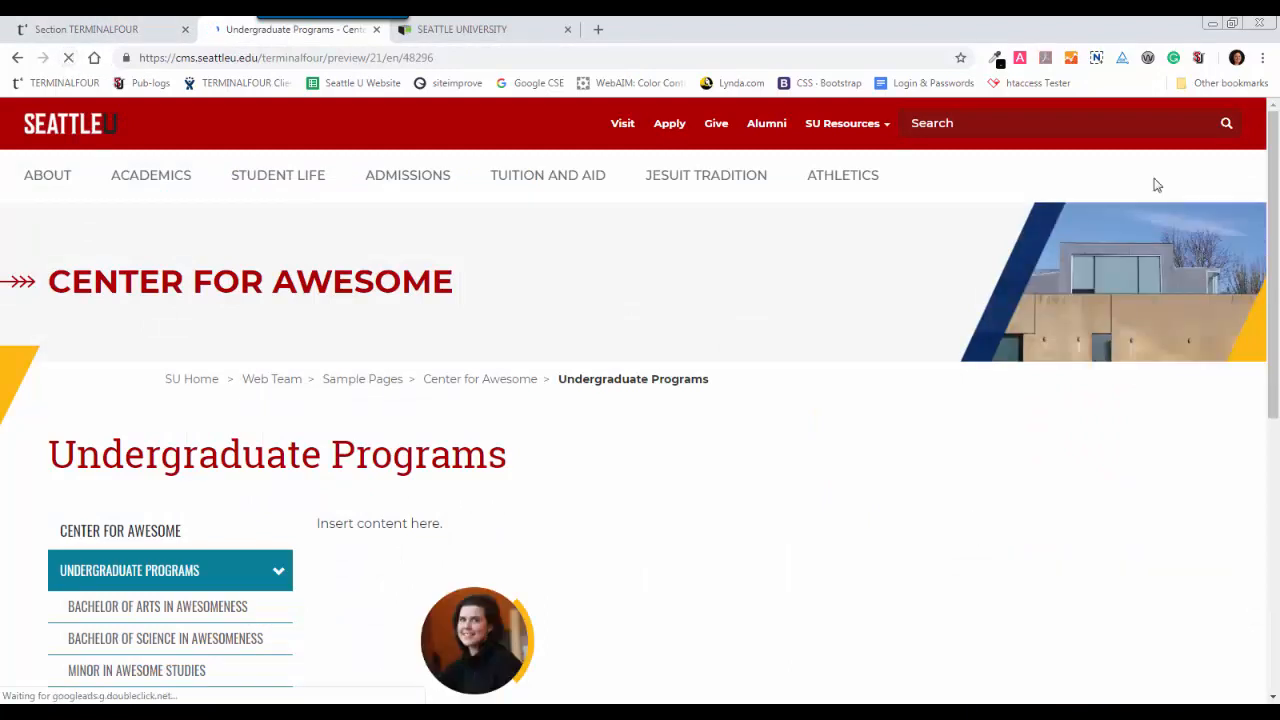
pyautogui.click(1235, 22)
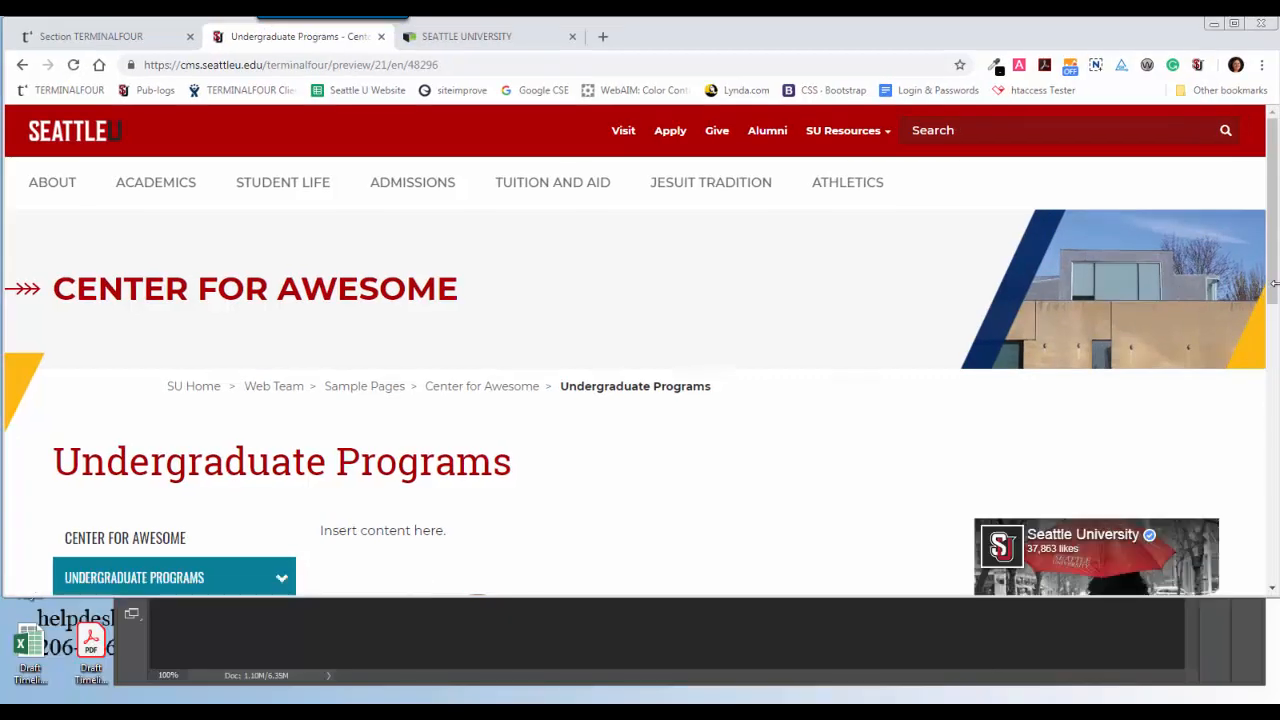
pyautogui.moveTo(1274, 284); pyautogui.dragTo(1279, 365)
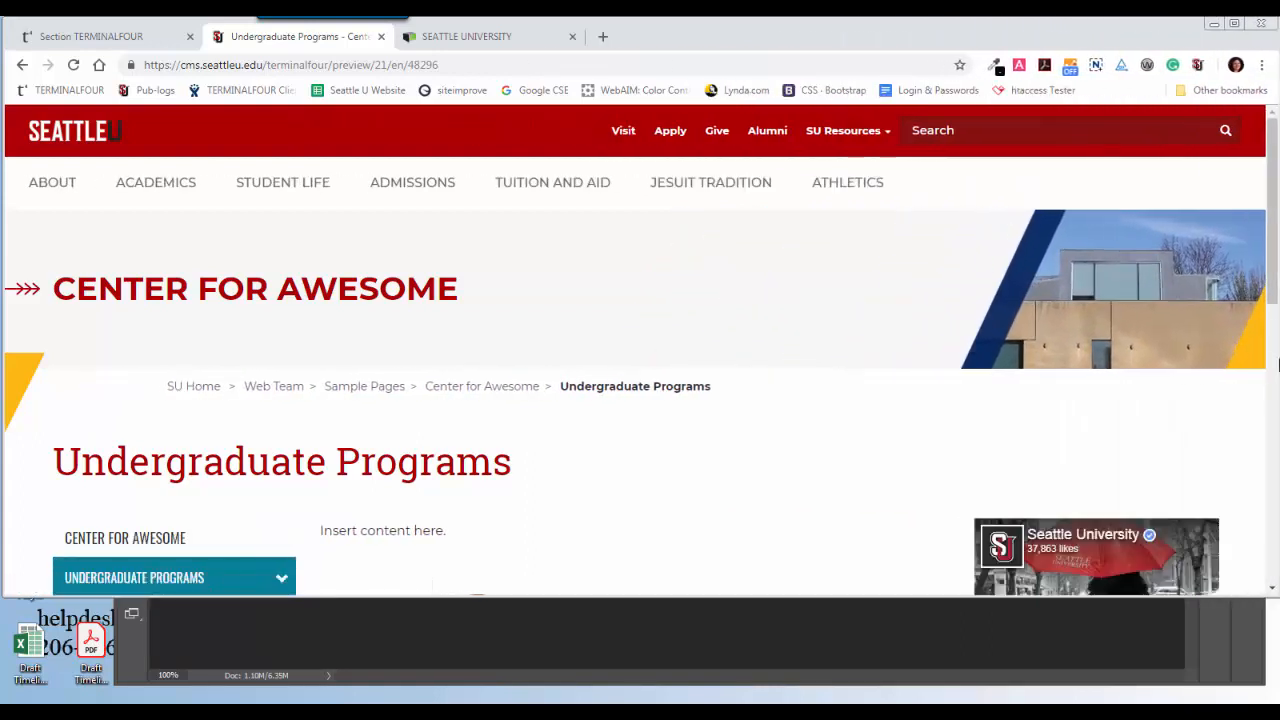